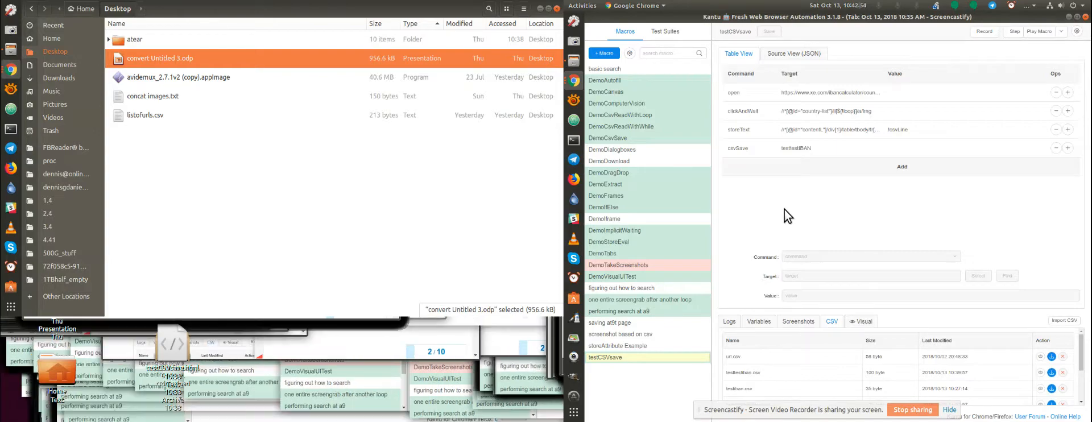
{"action": "double_click", "coordinate": [800, 15]}
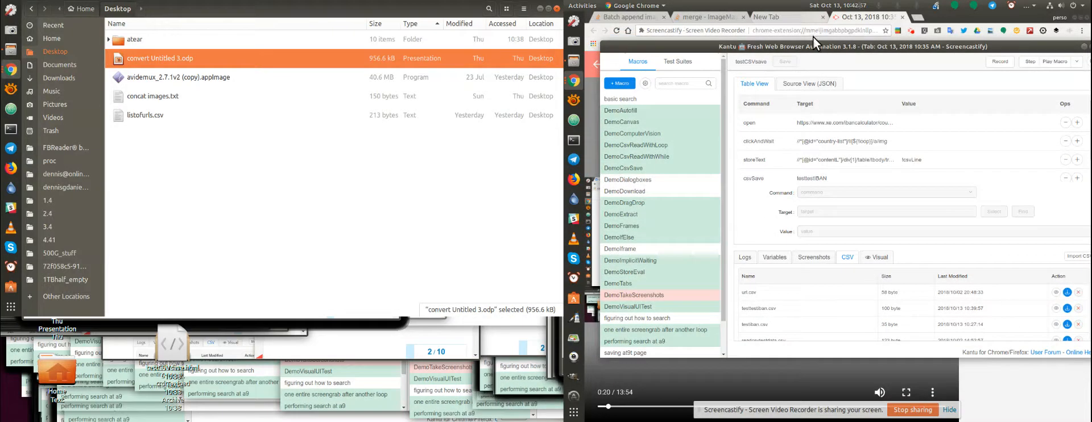
{"action": "double_click", "coordinate": [813, 46]}
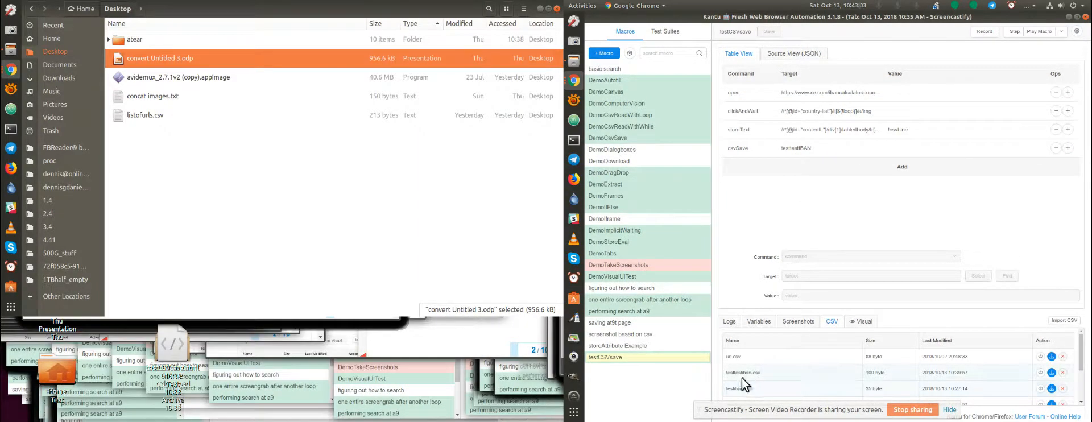
- Change the target of the testCSVsave macro's csvSave command to newtesttestIBAN and save the macro
{"action": "left_click", "coordinate": [799, 149]}
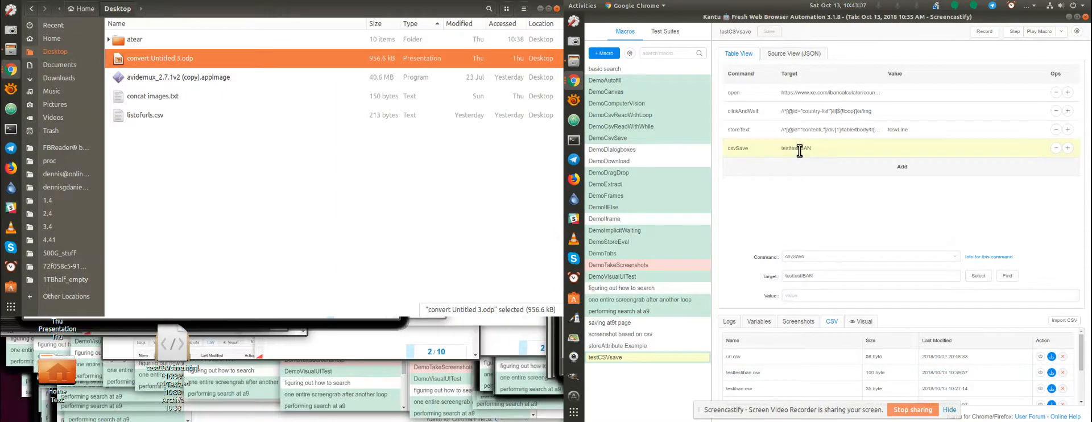
{"action": "left_click", "coordinate": [797, 276]}
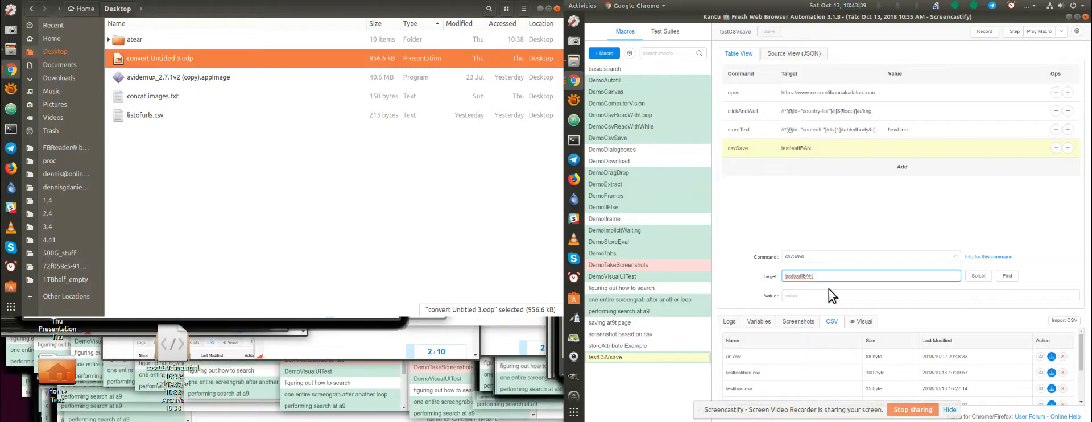
{"action": "type", "text": "new"}
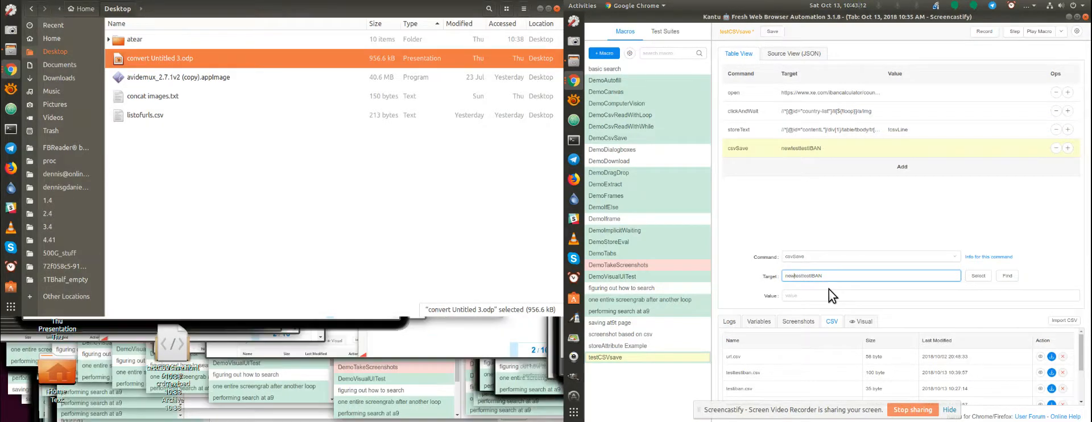
{"action": "left_click", "coordinate": [841, 220]}
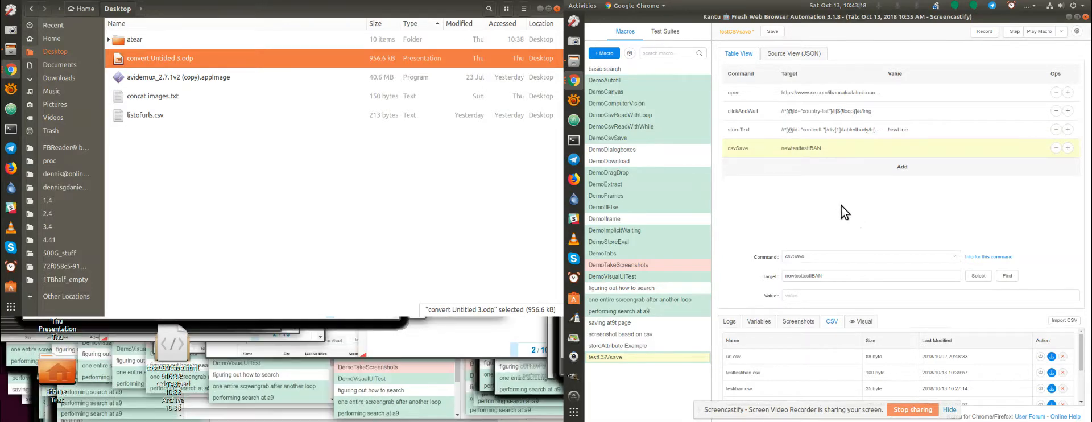
{"action": "mouse_move", "coordinate": [704, 359]}
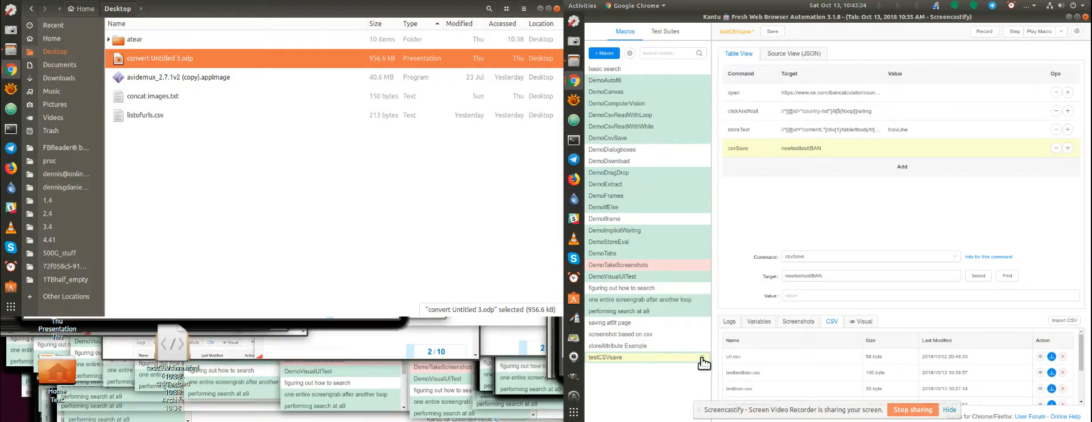
{"action": "left_click", "coordinate": [769, 33]}
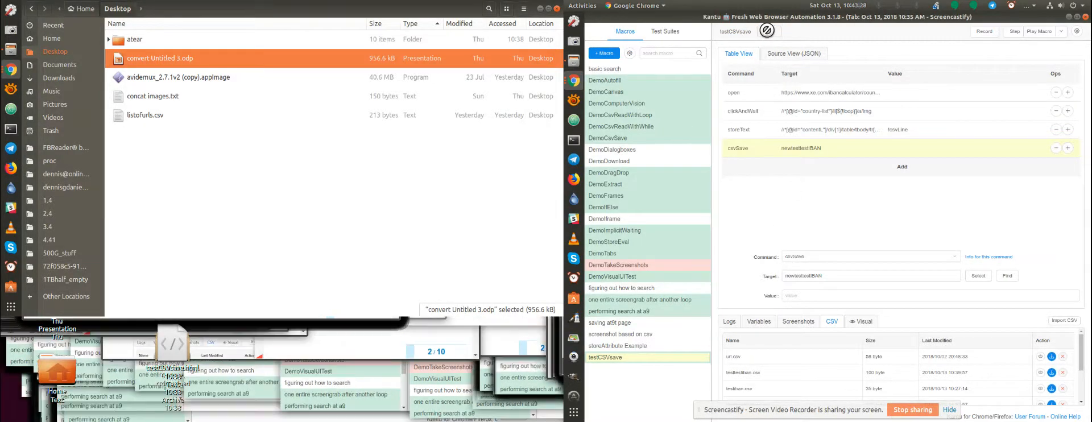
- Export the testCSVsave macro as HTML with autorun to the Desktop folder under the name newtestCSVsave.html
{"action": "left_click", "coordinate": [703, 358]}
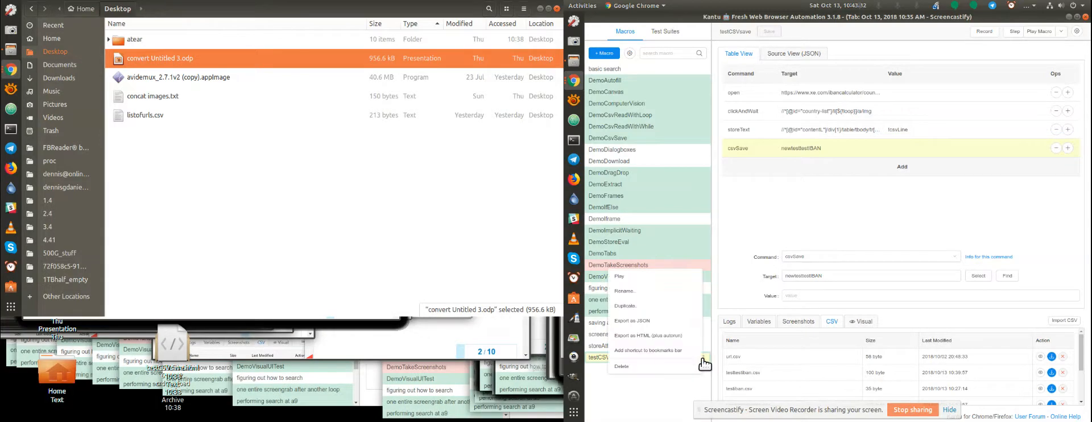
{"action": "left_click", "coordinate": [672, 337]}
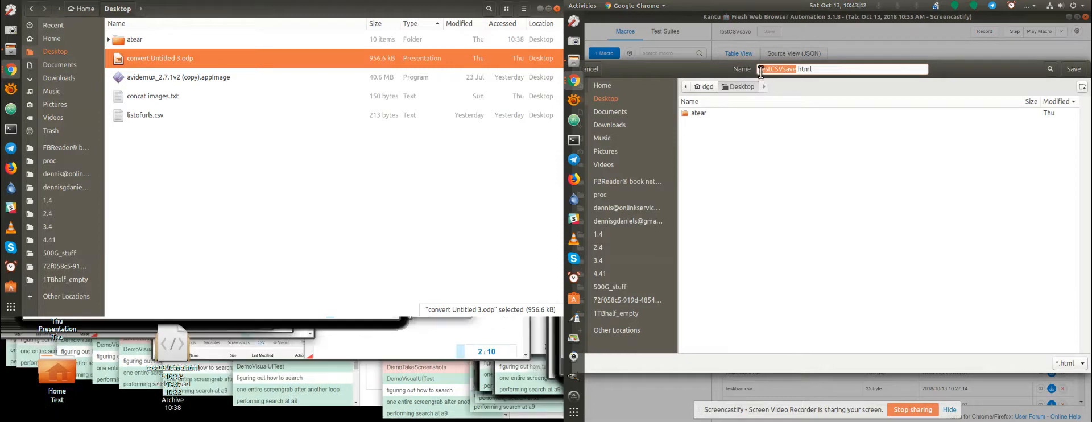
{"action": "type", "text": "new"}
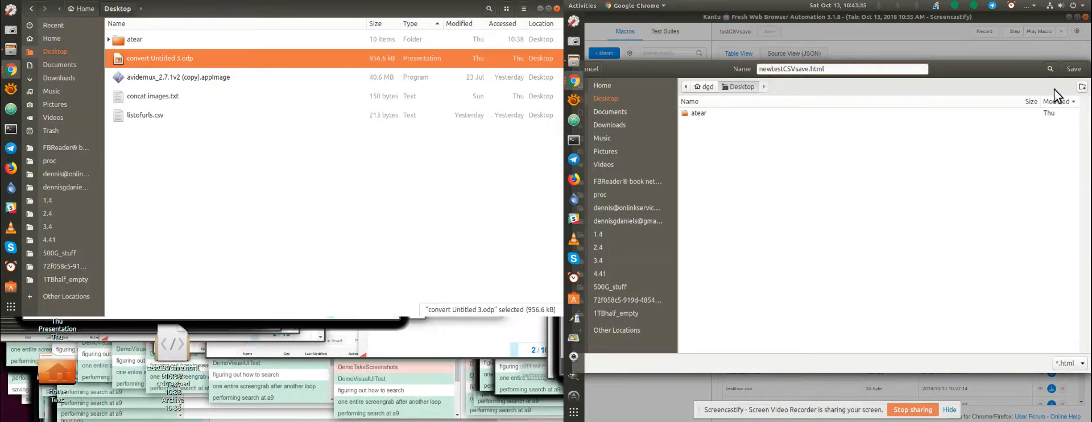
{"action": "left_click", "coordinate": [1074, 71]}
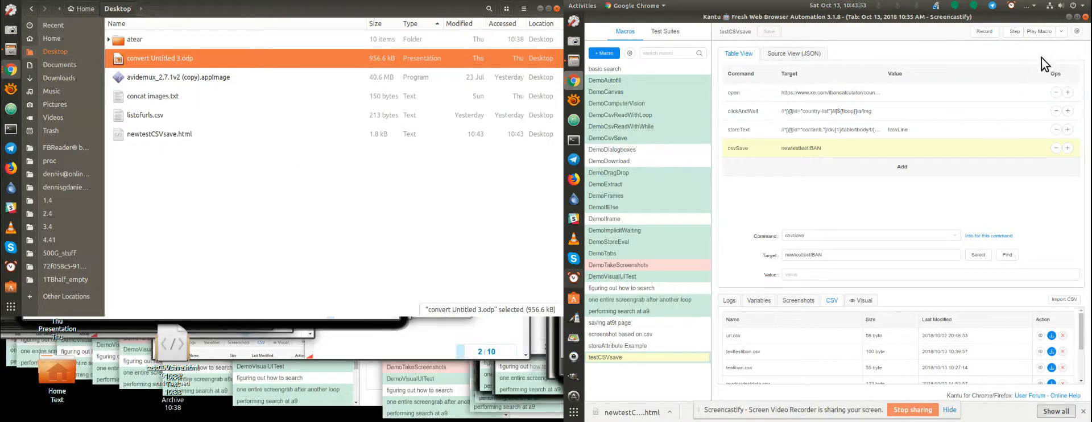
- Open the Chrome settings in the empty New Tab page and go to the Extensions page
{"action": "left_click_drag", "start_coordinate": [979, 16], "coordinate": [984, 56]}
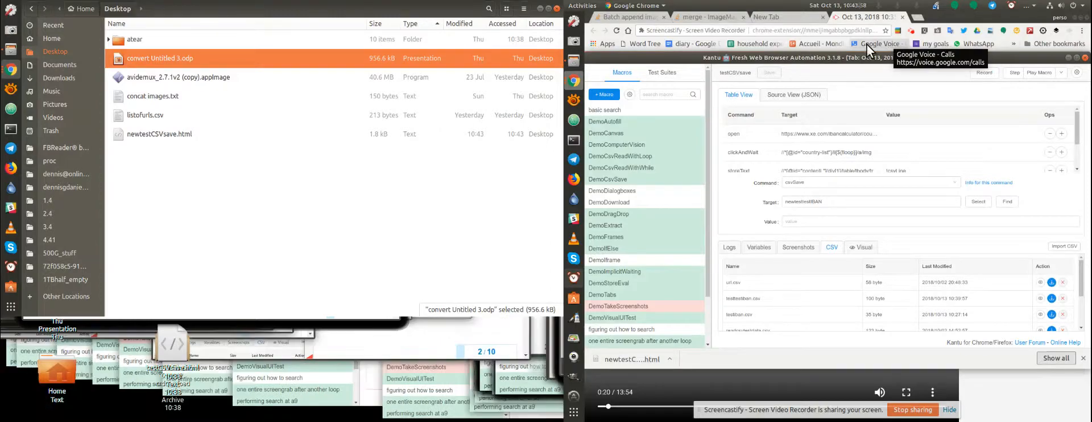
{"action": "left_click", "coordinate": [790, 16]}
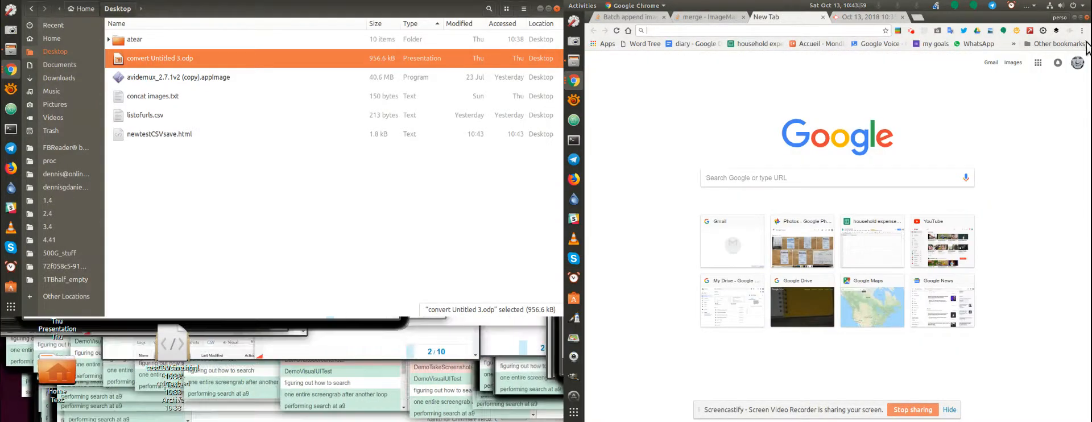
{"action": "left_click", "coordinate": [1081, 30]}
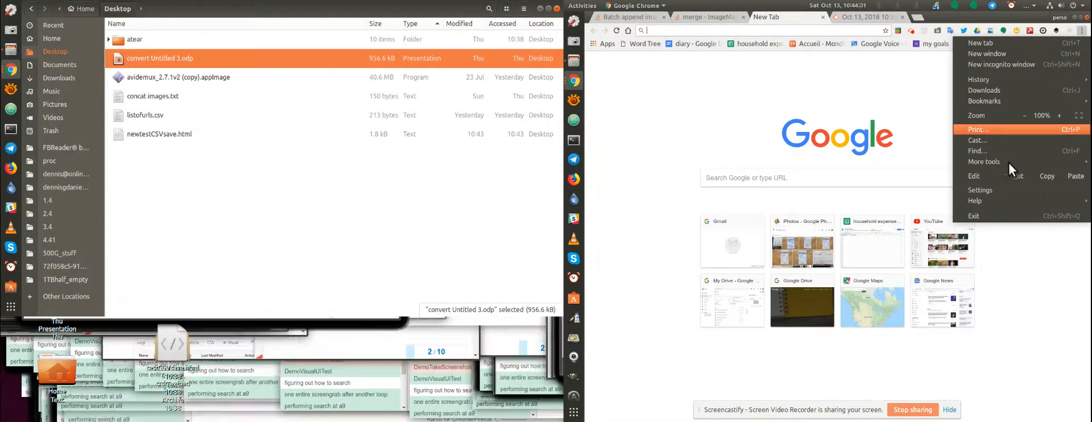
{"action": "left_click", "coordinate": [979, 189]}
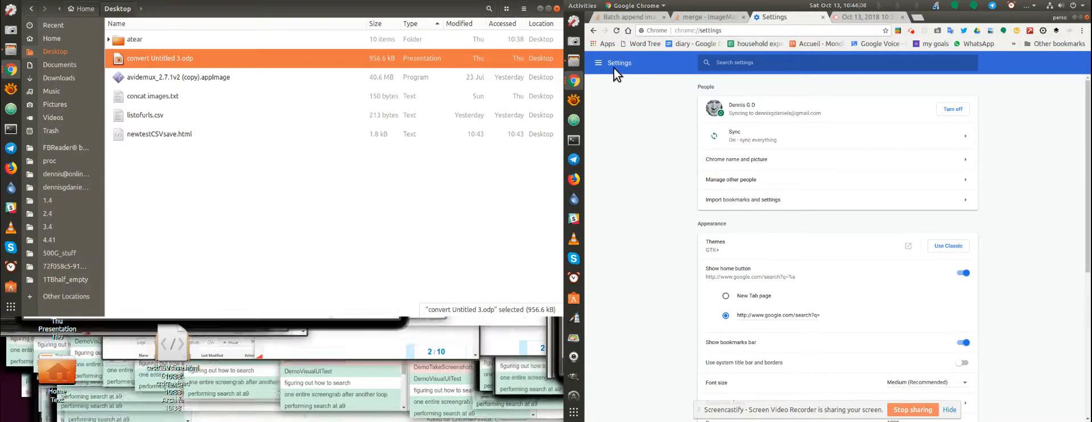
{"action": "left_click", "coordinate": [596, 67]}
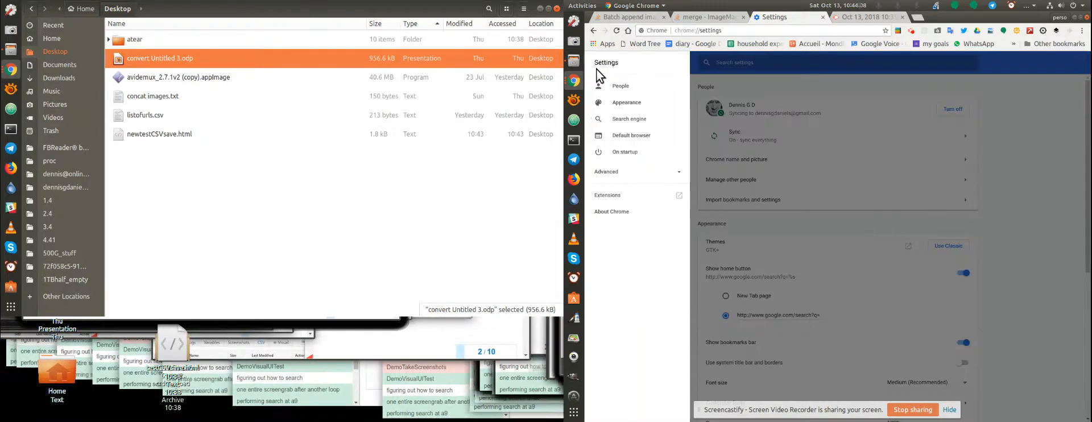
{"action": "left_click", "coordinate": [622, 200]}
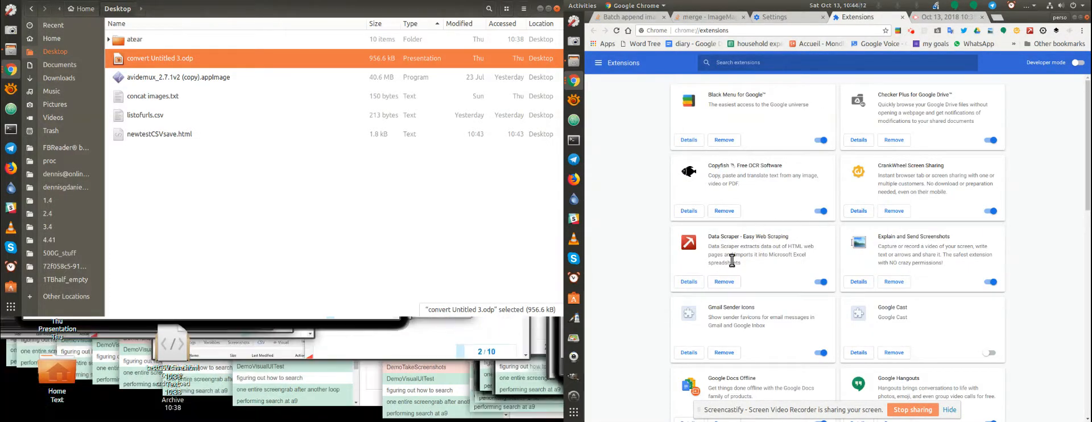
- Open the details of the Kantu Browser Automation extension and check its "Allow access to file URLs" option
{"action": "scroll", "coordinate": [781, 270], "scroll_direction": "down", "scroll_amount": 3}
{"action": "scroll", "coordinate": [787, 248], "scroll_direction": "down", "scroll_amount": 8}
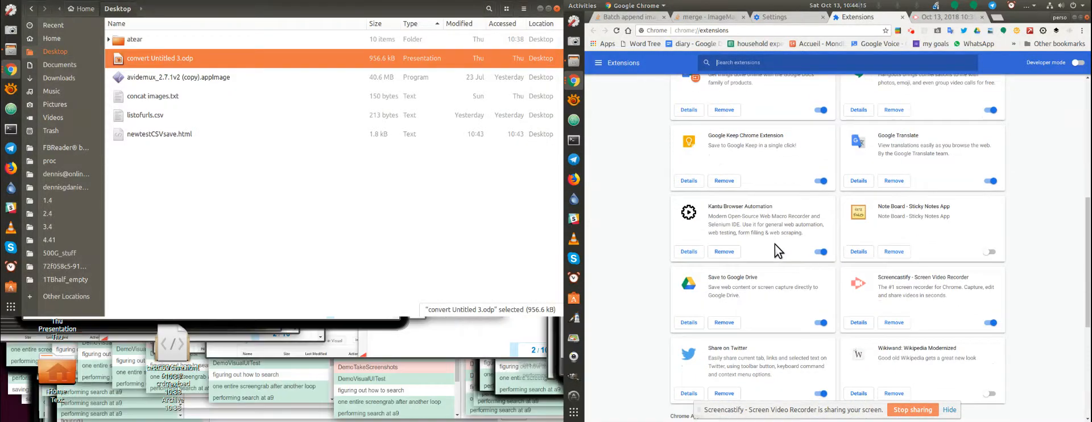
{"action": "scroll", "coordinate": [775, 244], "scroll_direction": "down", "scroll_amount": 2}
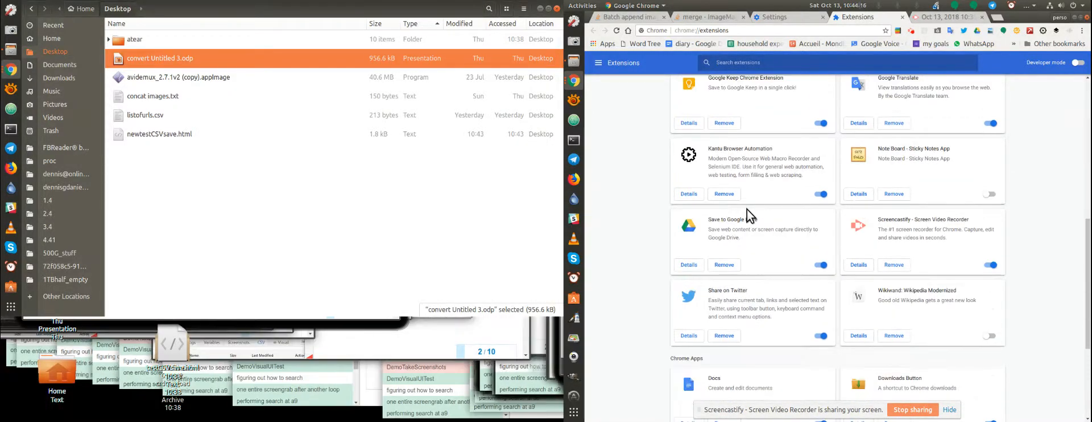
{"action": "left_click", "coordinate": [690, 194]}
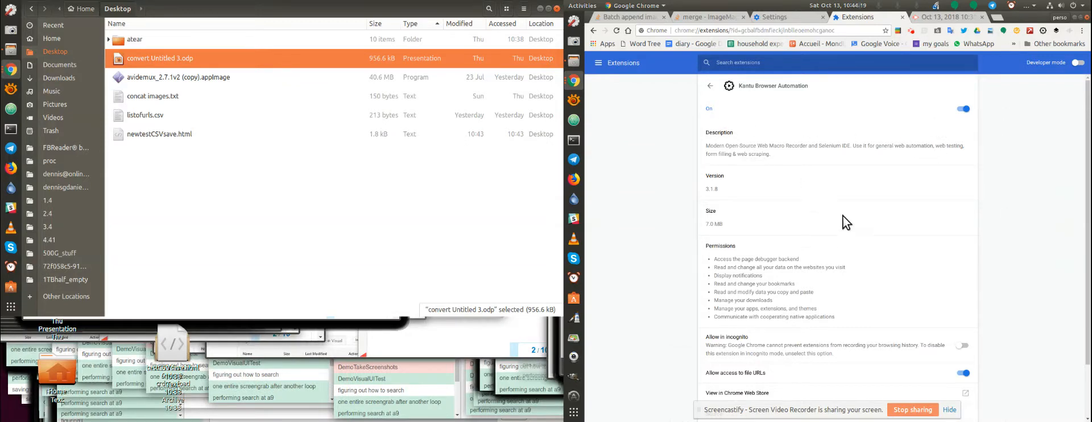
{"action": "scroll", "coordinate": [851, 233], "scroll_direction": "down", "scroll_amount": 2}
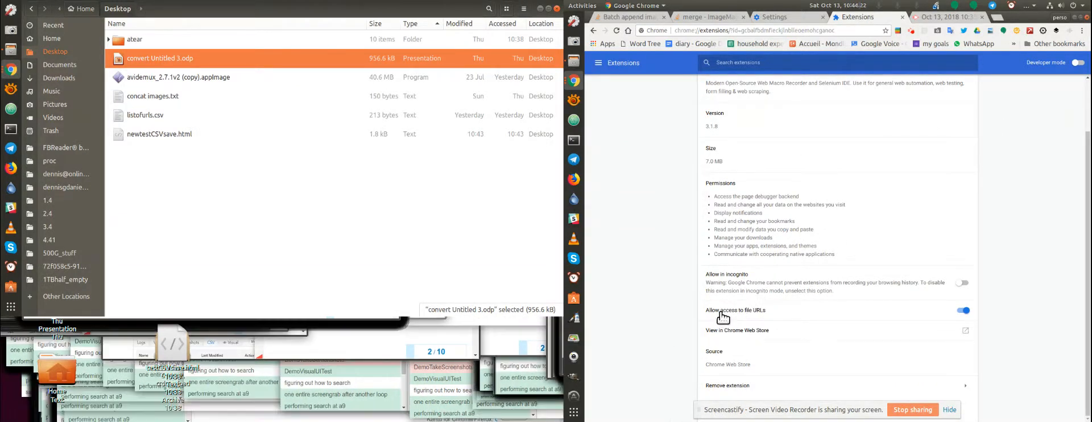
{"action": "left_click_drag", "start_coordinate": [743, 311], "coordinate": [763, 312]}
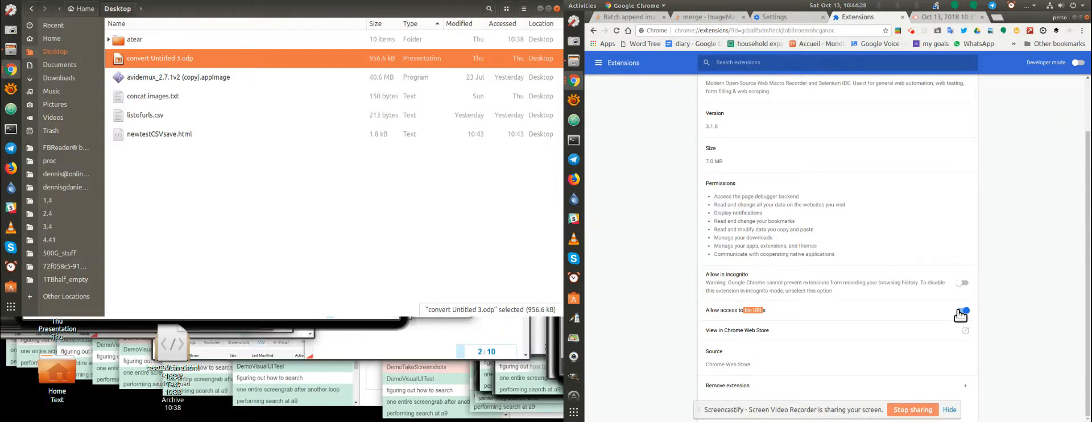
- Launch newtestCSVsave.html from the Desktop folder, accept importing the macro into Kantu, and run it
{"action": "left_click", "coordinate": [216, 185]}
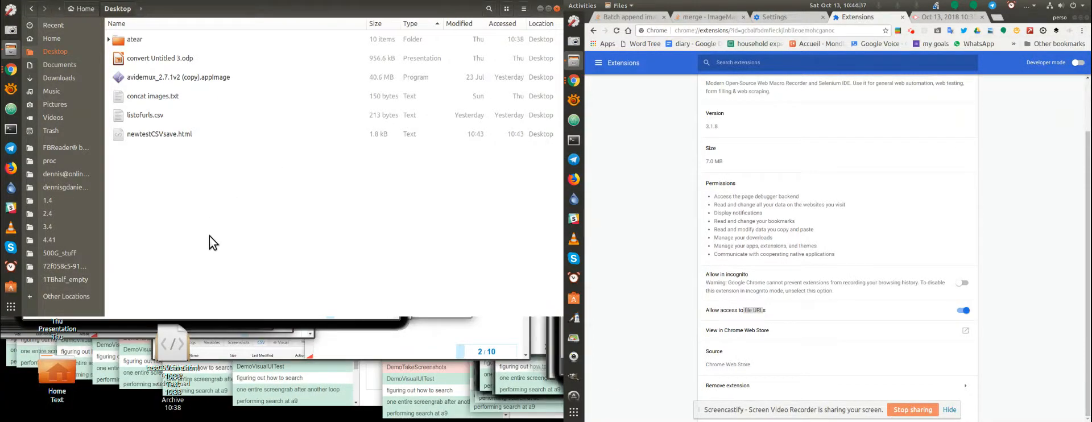
{"action": "left_click", "coordinate": [170, 135]}
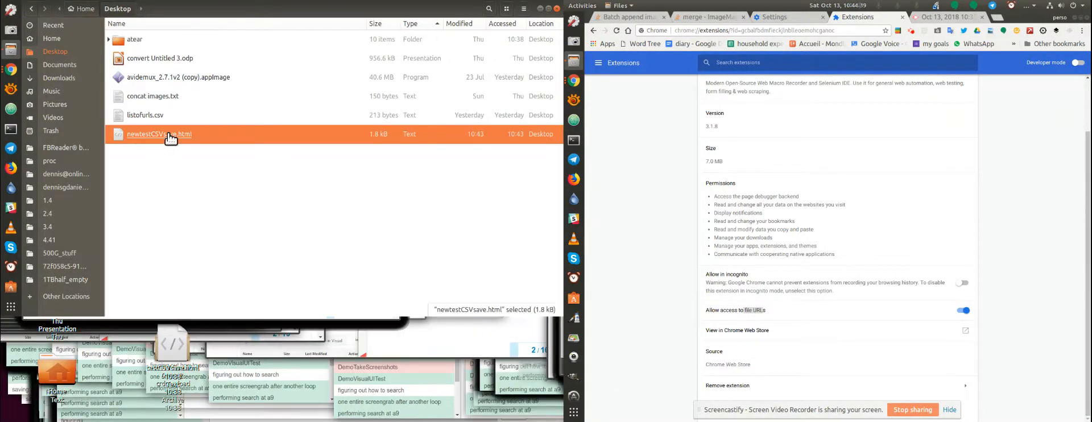
{"action": "double_click", "coordinate": [170, 135]}
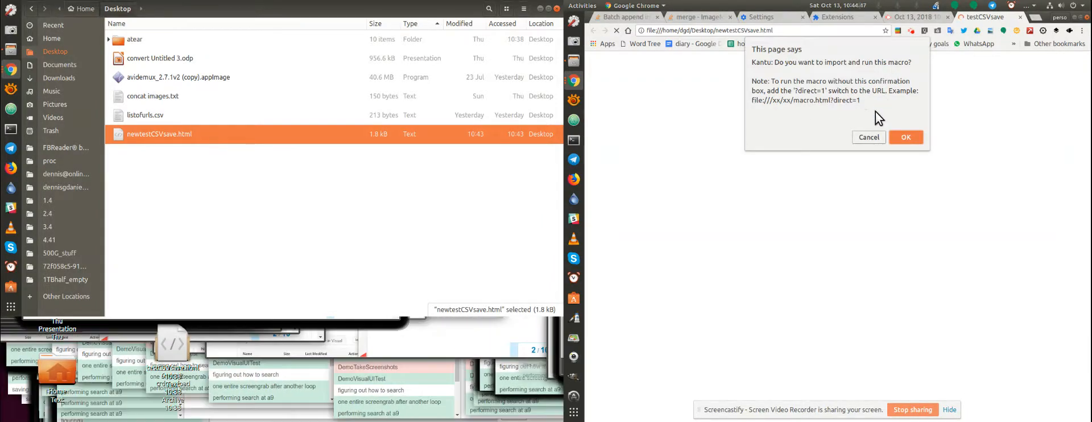
{"action": "left_click", "coordinate": [906, 137]}
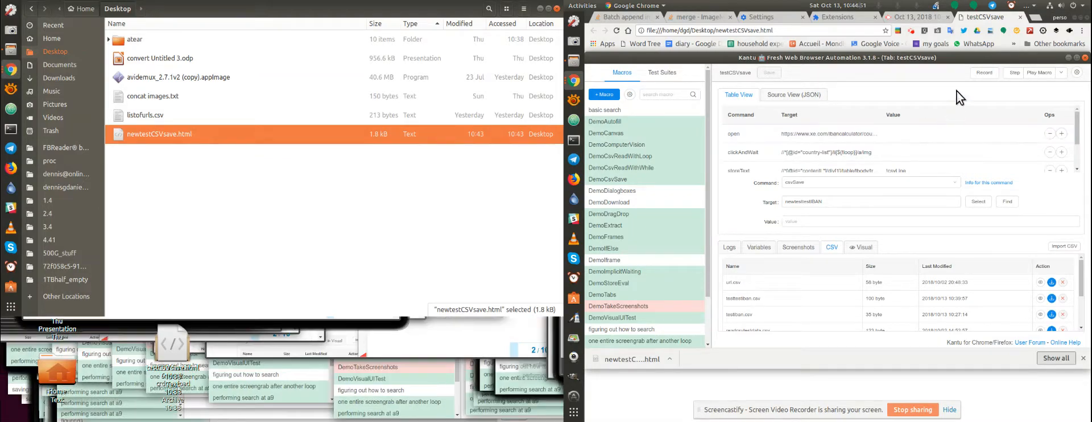
{"action": "left_click", "coordinate": [1039, 73]}
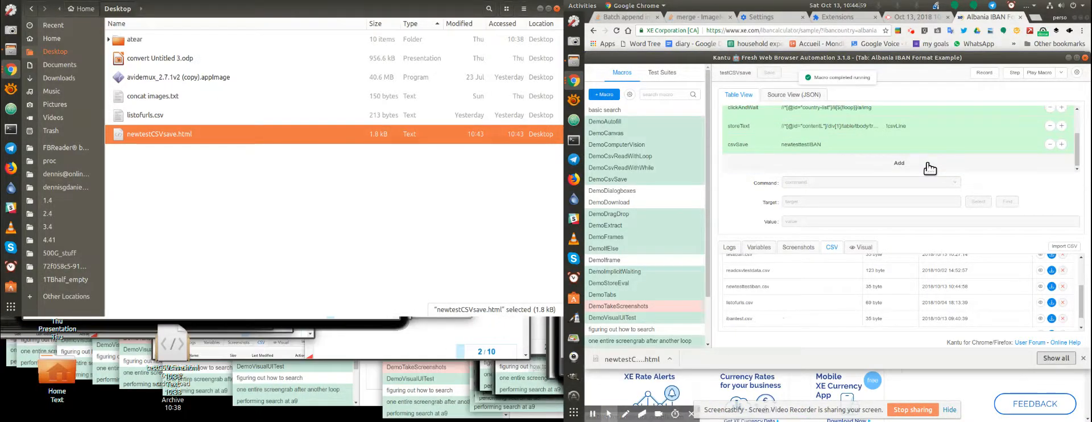
- Bring the Kantu window back to the front and open newtesttestiban.csv from its CSV files to inspect the saved data
{"action": "key", "text": "alt+Tab"}
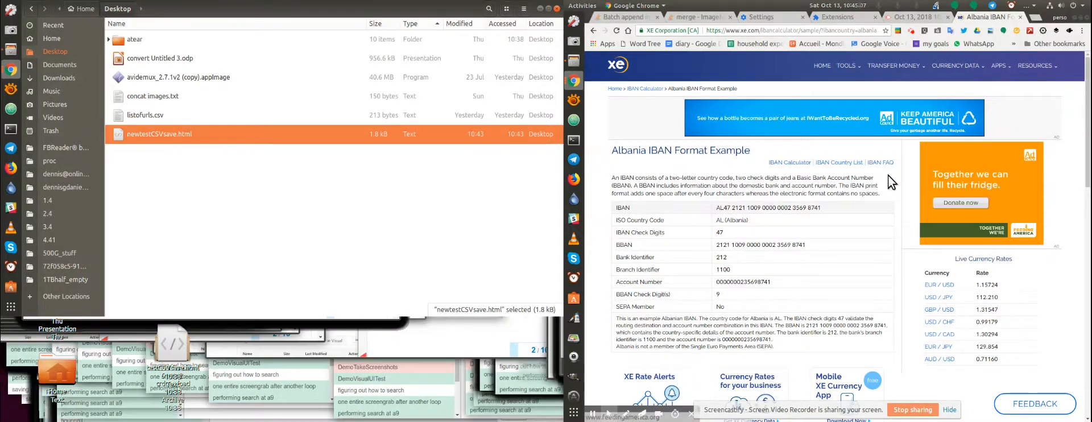
{"action": "key", "text": "alt+Tab"}
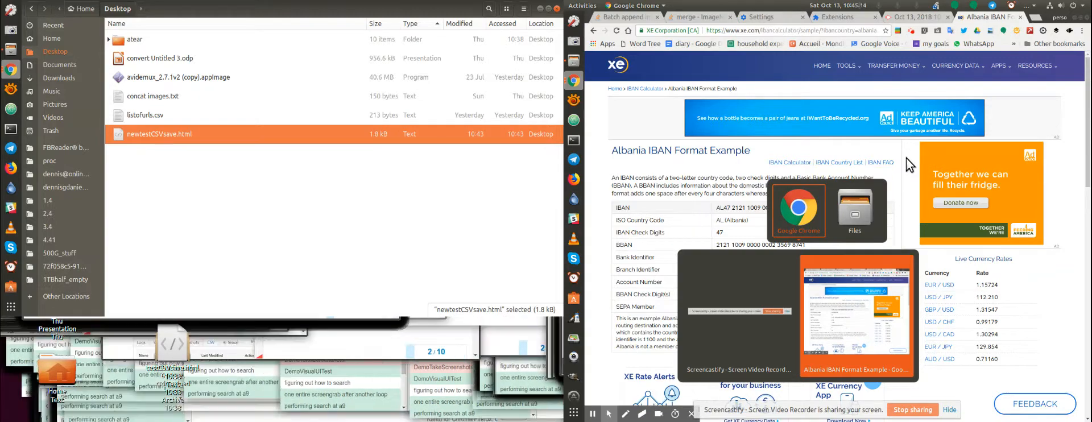
{"action": "left_click", "coordinate": [1043, 30]}
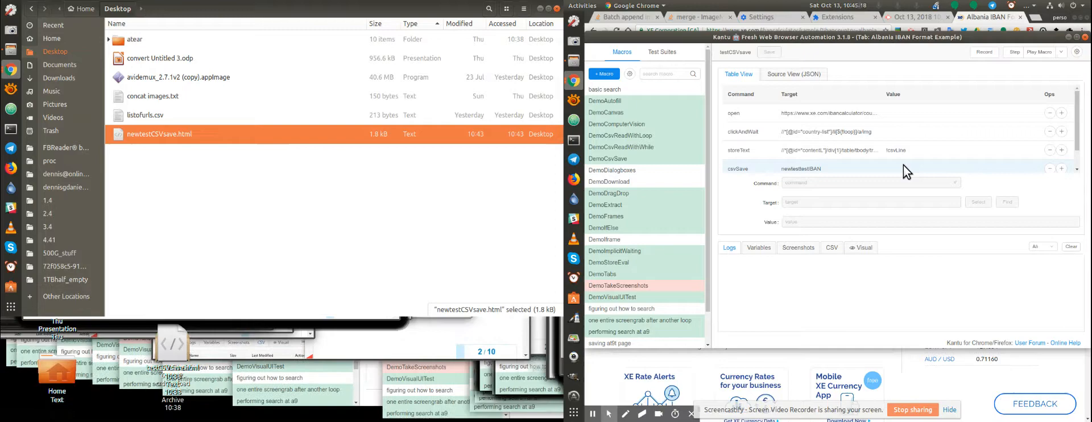
{"action": "left_click_drag", "start_coordinate": [708, 200], "coordinate": [709, 271]}
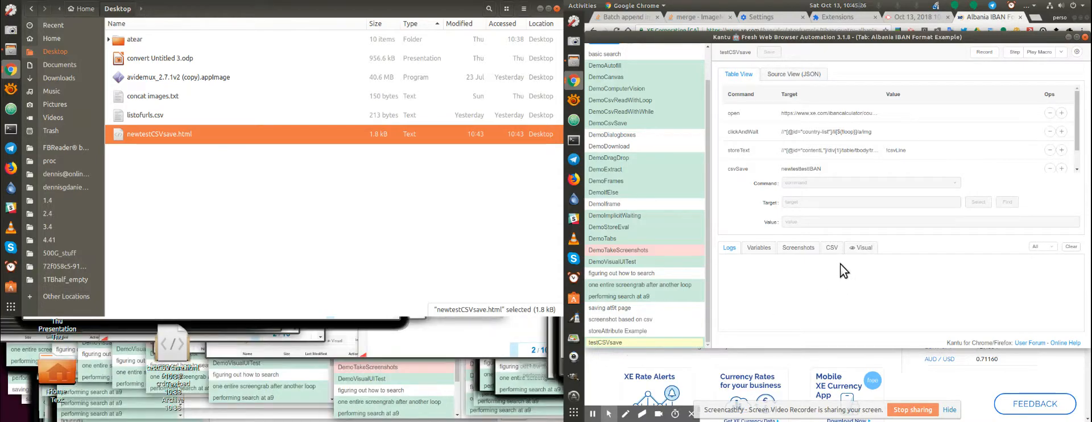
{"action": "left_click", "coordinate": [832, 248]}
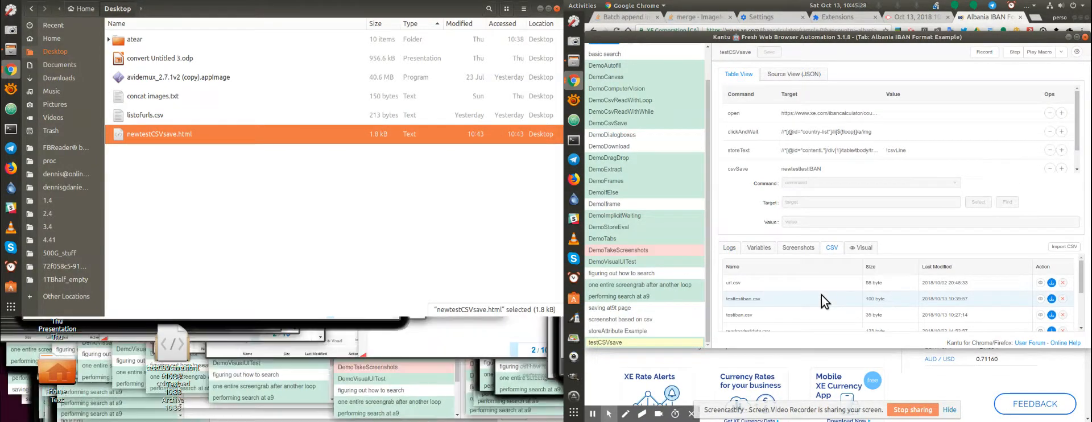
{"action": "scroll", "coordinate": [821, 295], "scroll_direction": "down", "scroll_amount": 2}
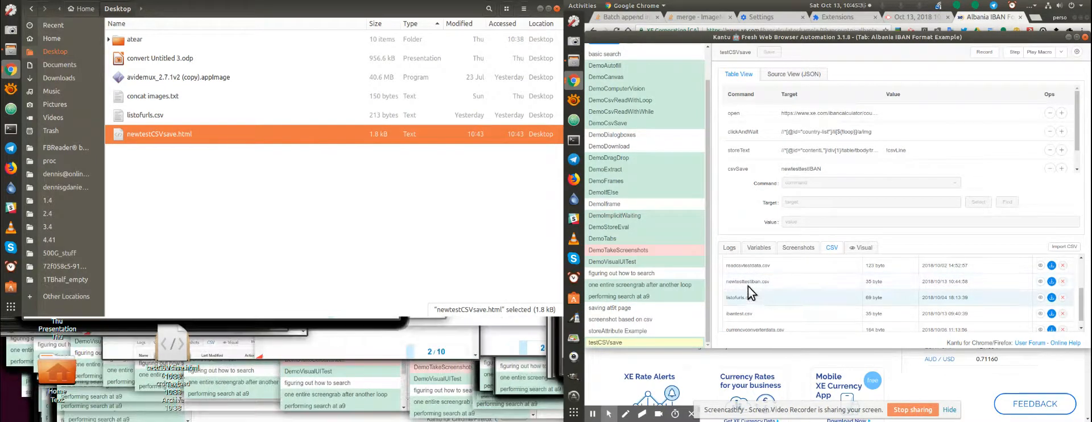
{"action": "left_click", "coordinate": [1041, 283]}
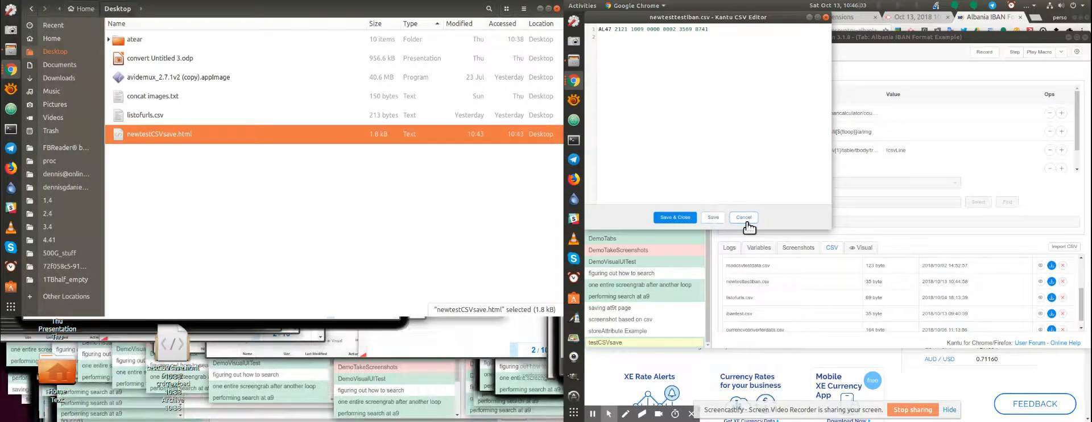
- Save and close the CSV editor, and change the testCSVsave macro's csvSave target to loopnewtesttestIBAN
{"action": "left_click", "coordinate": [674, 217]}
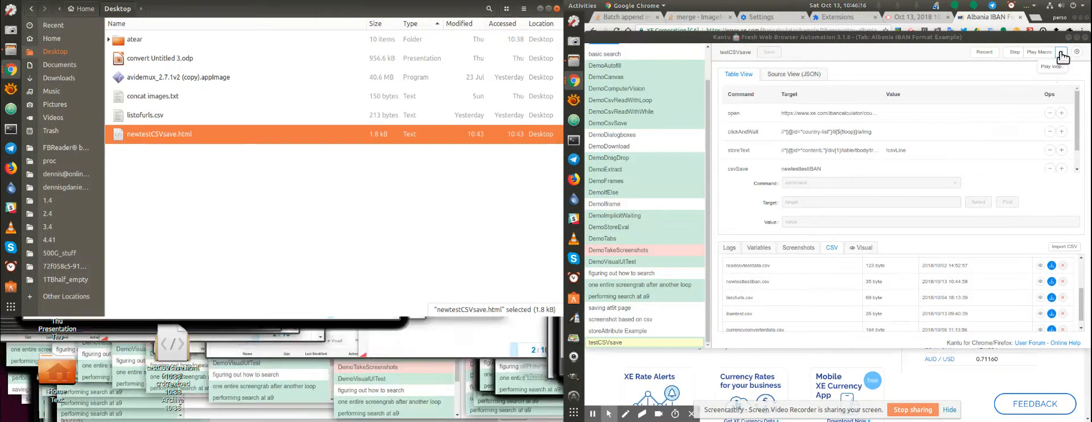
{"action": "left_click", "coordinate": [793, 170]}
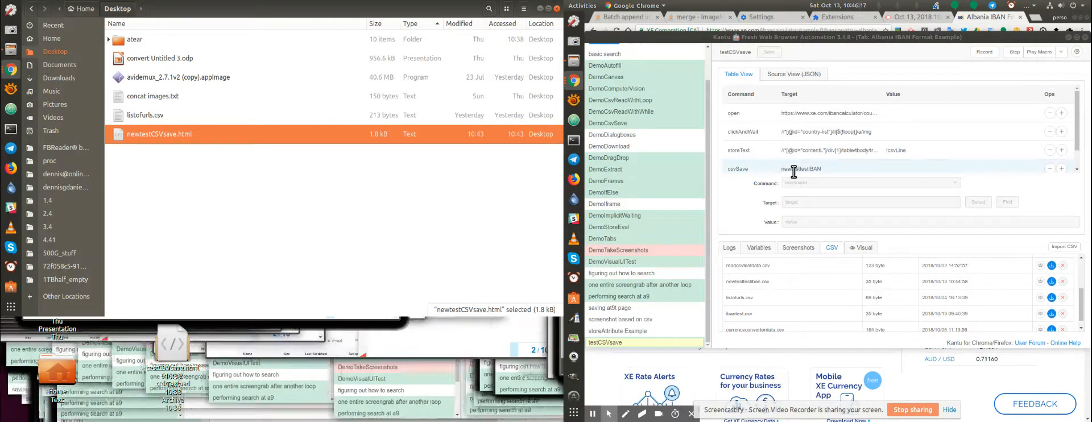
{"action": "left_click", "coordinate": [804, 224]}
{"action": "type", "text": "lo"}
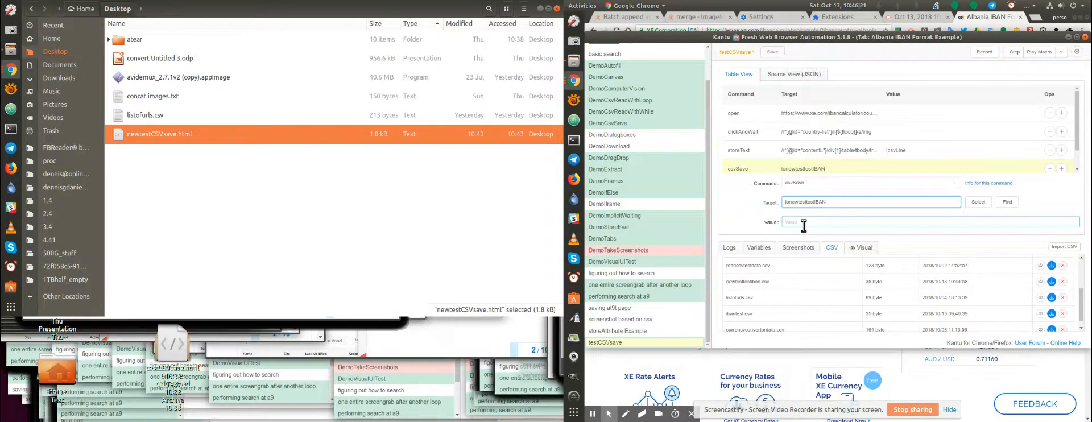
{"action": "type", "text": "op"}
- Play the macro in a loop with start value 1 and max 2
{"action": "left_click", "coordinate": [1060, 52]}
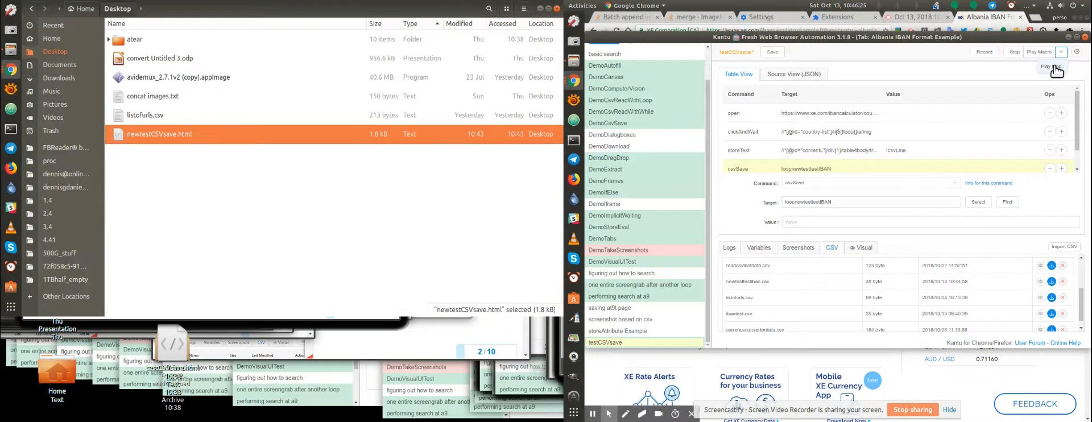
{"action": "left_click", "coordinate": [1057, 66]}
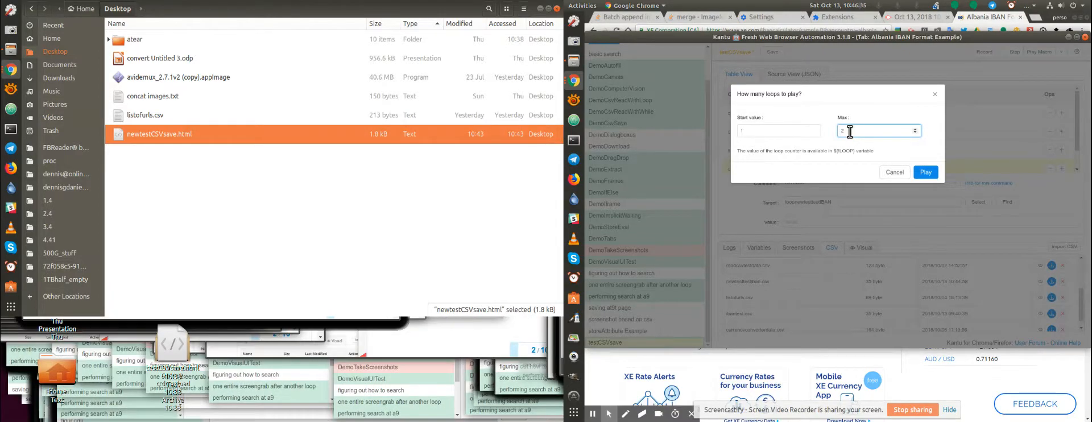
{"action": "left_click", "coordinate": [926, 173]}
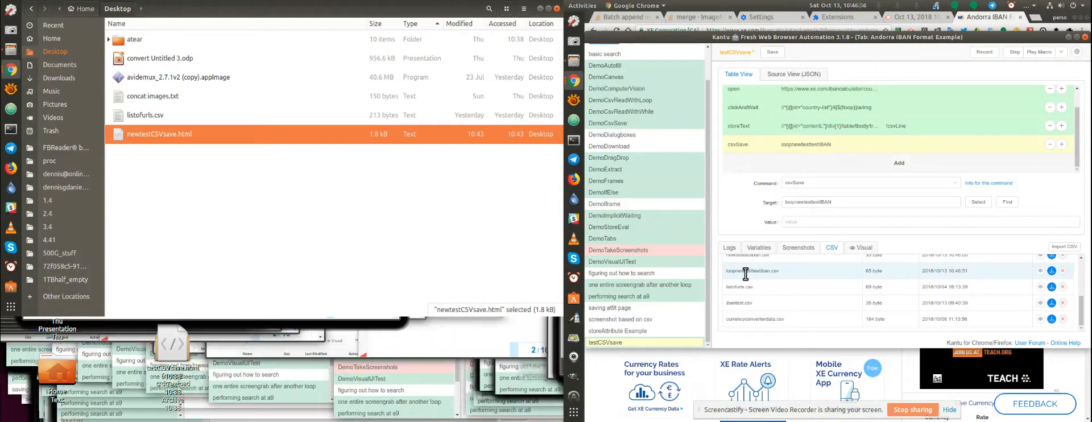
- Check the size of loopnewtesttestiban.csv, open it to inspect the saved IBAN lines, and save and close the editor
{"action": "left_click_drag", "start_coordinate": [865, 271], "coordinate": [882, 272]}
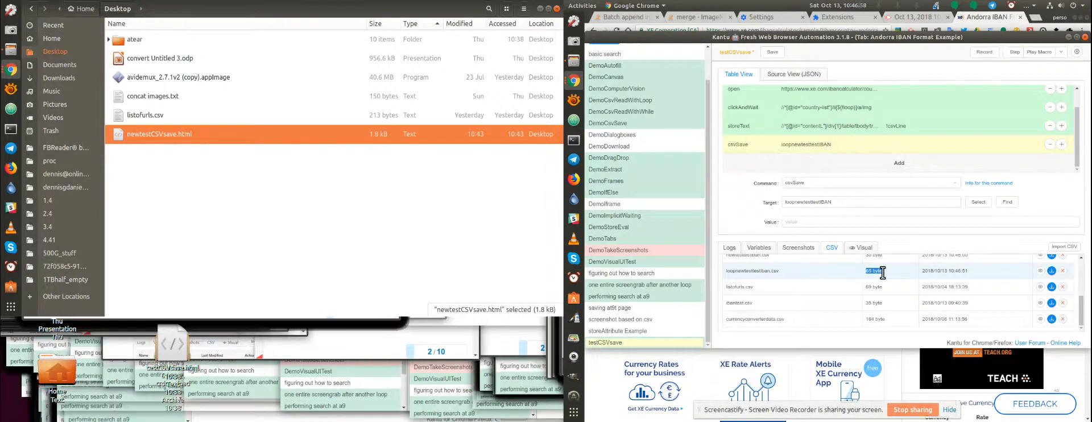
{"action": "left_click", "coordinate": [1041, 271]}
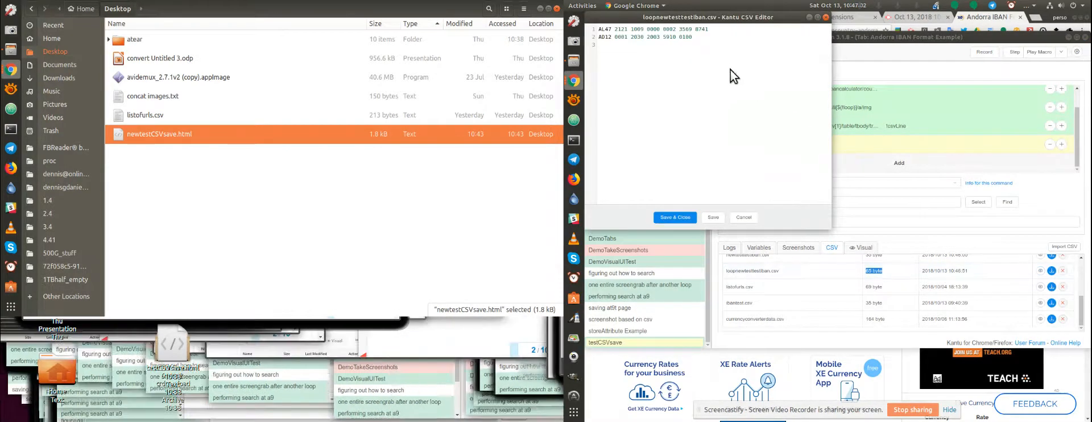
{"action": "left_click_drag", "start_coordinate": [701, 45], "coordinate": [601, 31]}
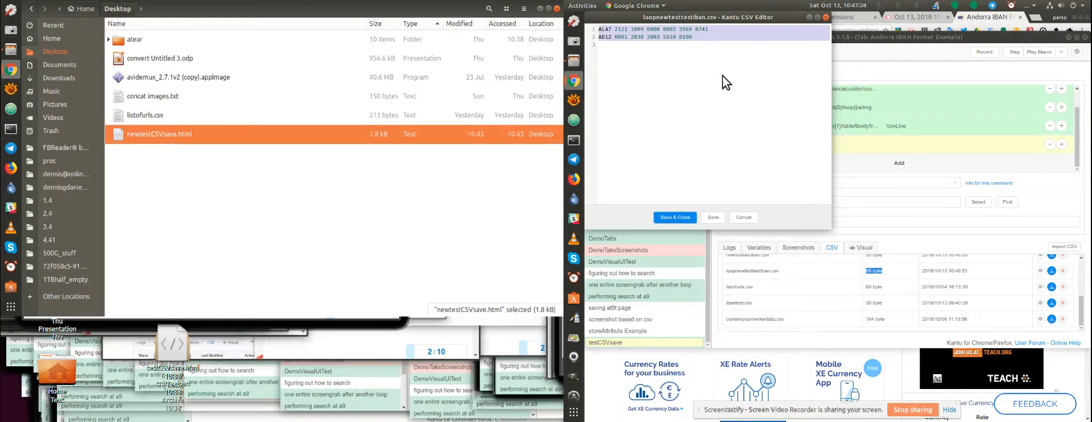
{"action": "left_click", "coordinate": [675, 218]}
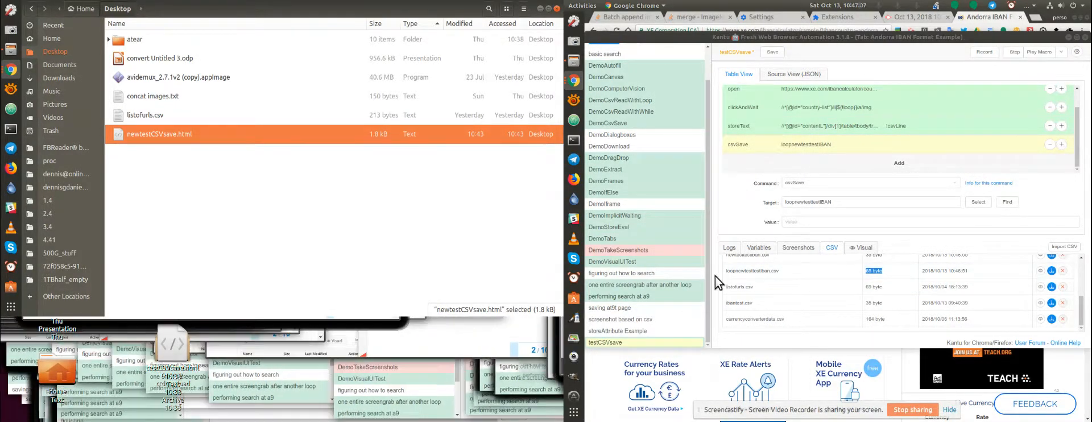
- Rename the testCSVsave macro as loopsdonotexporttestCSVsave
{"action": "mouse_move", "coordinate": [700, 342]}
{"action": "left_click", "coordinate": [695, 344]}
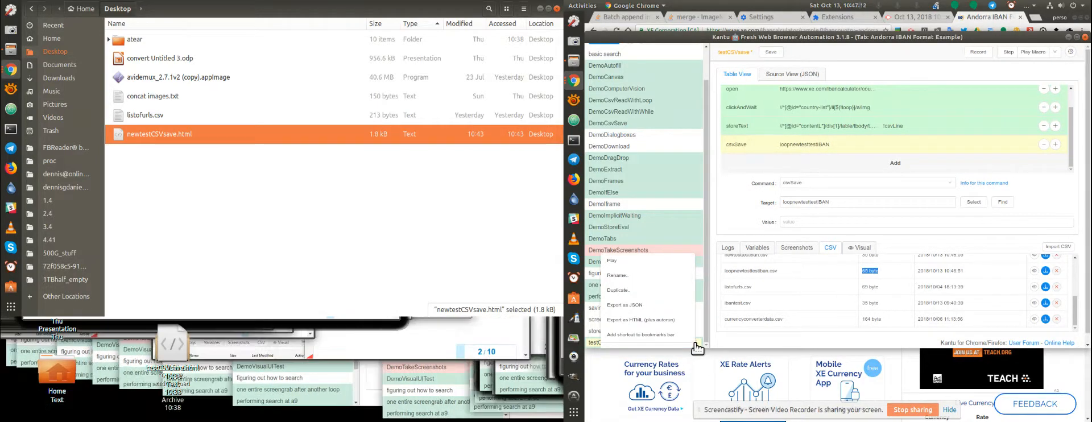
{"action": "left_click", "coordinate": [619, 275]}
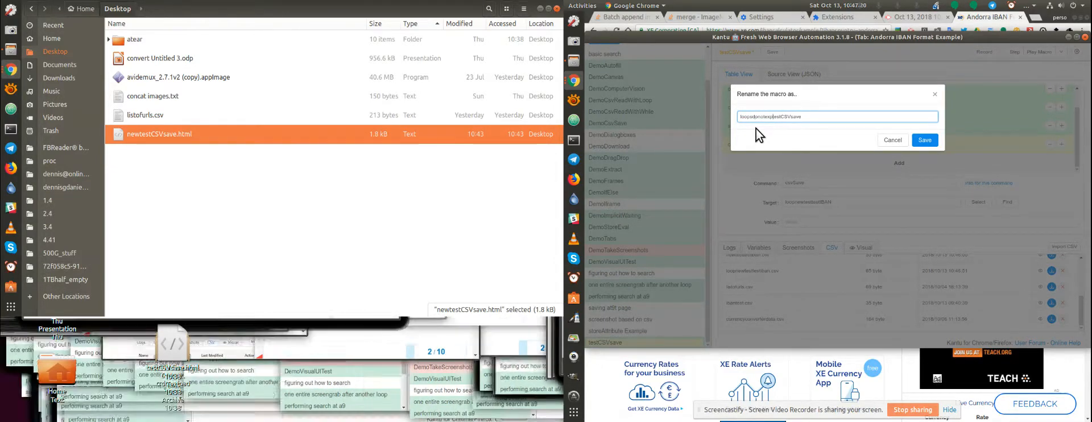
{"action": "left_click", "coordinate": [924, 140]}
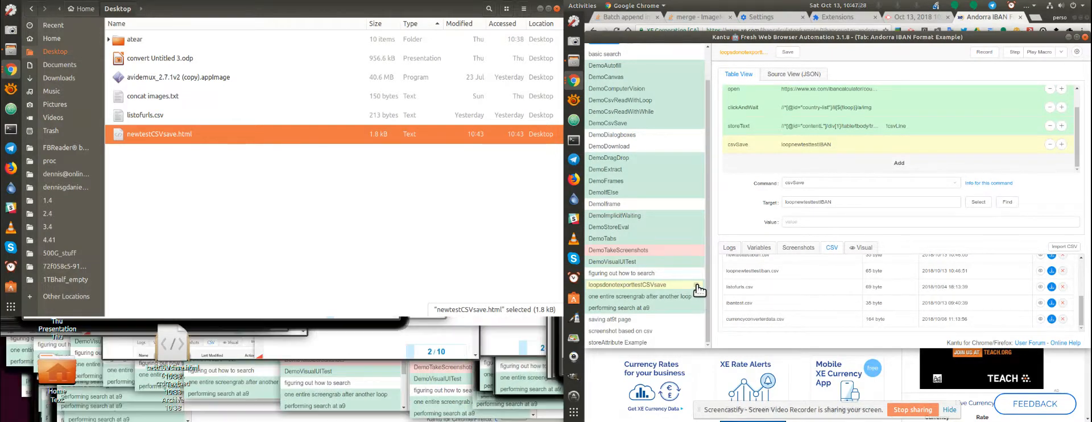
- Export the loopsdonotexporttestCSVsave macro as HTML with autorun to the Desktop folder
{"action": "left_click", "coordinate": [696, 286]}
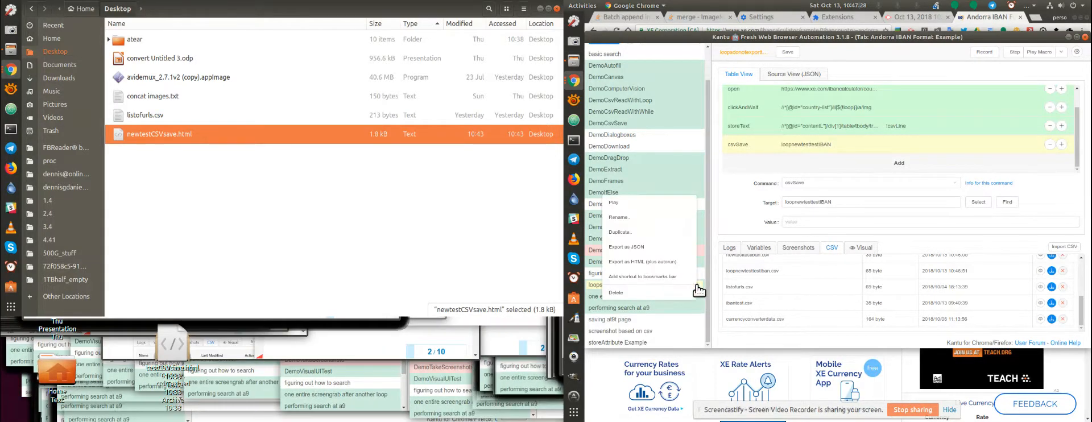
{"action": "left_click", "coordinate": [672, 262]}
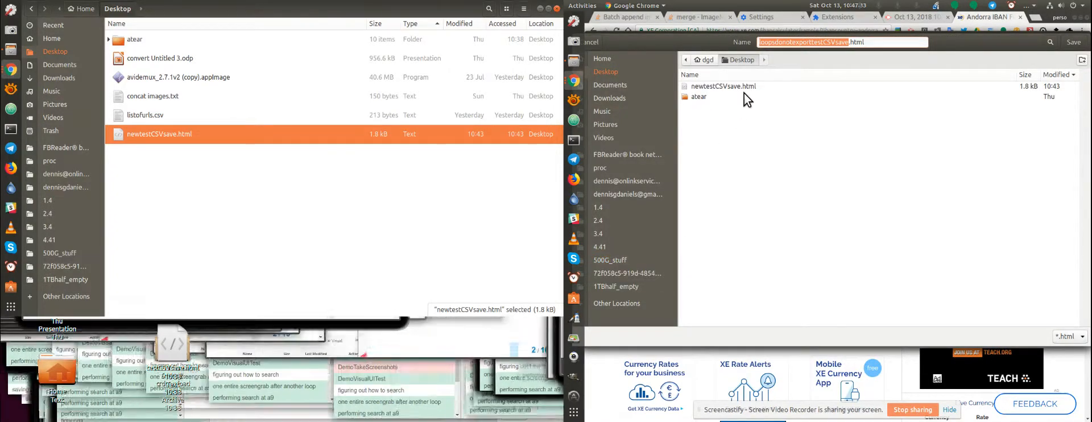
{"action": "left_click", "coordinate": [1074, 42]}
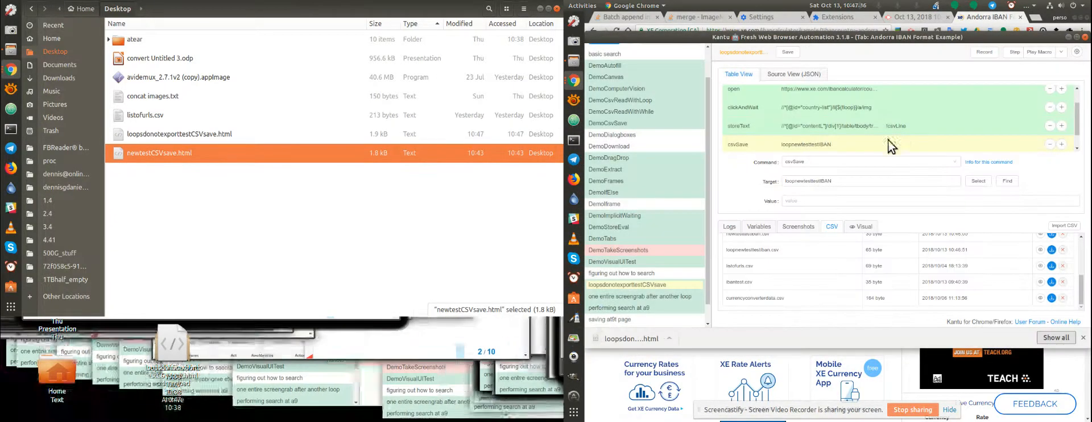
- Open newtestCSVsave.html from the Desktop folder with Google Chrome and accept importing and running the macro
{"action": "left_click", "coordinate": [237, 214]}
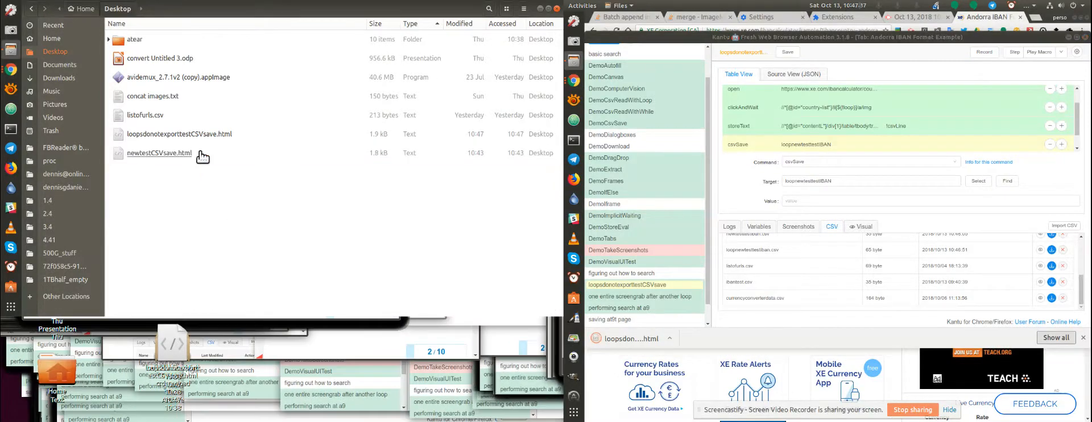
{"action": "right_click", "coordinate": [172, 155]}
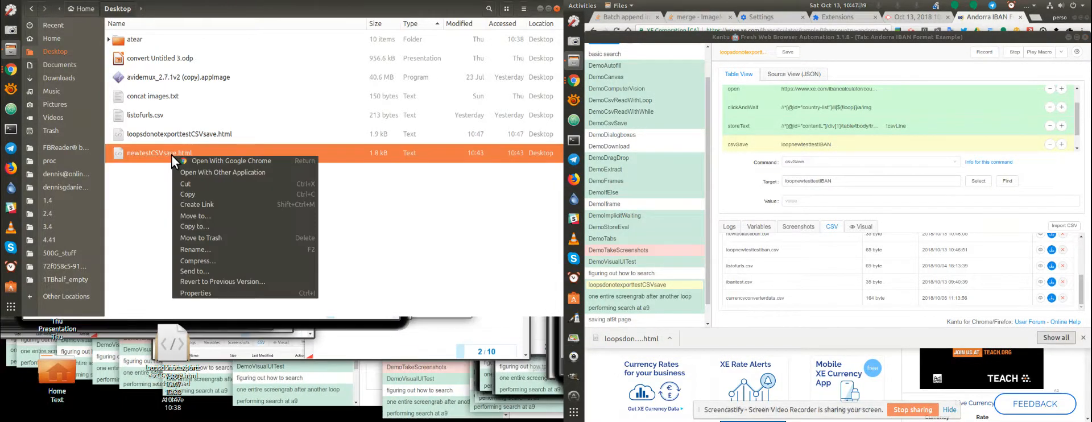
{"action": "left_click", "coordinate": [191, 160]}
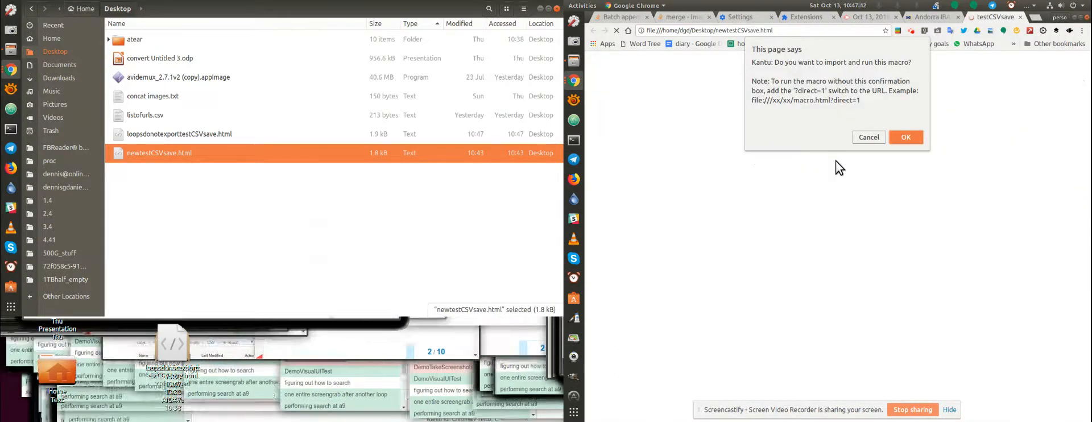
{"action": "left_click", "coordinate": [906, 138]}
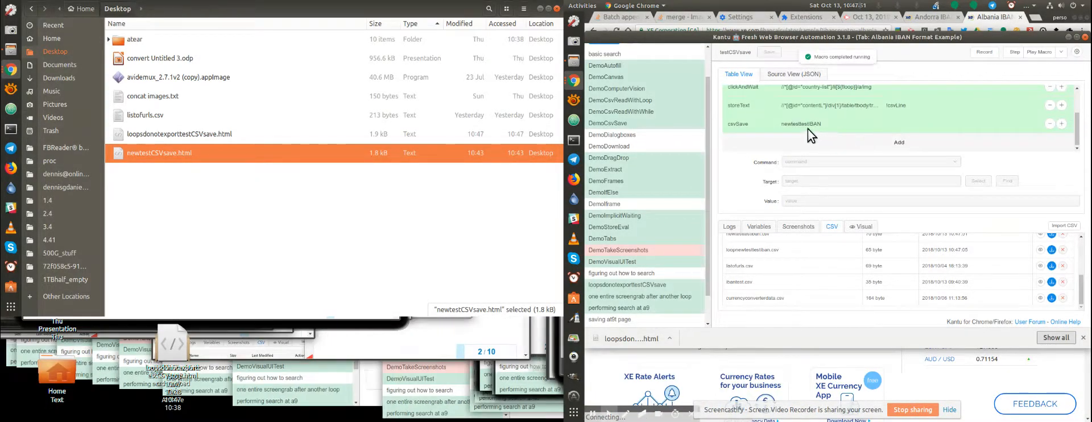
- Reopen Kantu from the browser, inspect newtesttestiban.csv among its CSV files, close the editor and look through the macro list
{"action": "key", "text": "alt+Tab"}
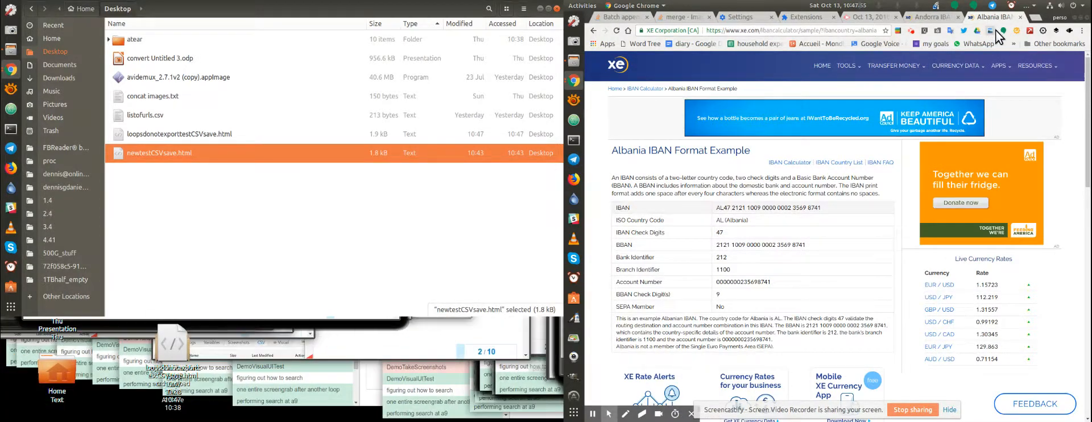
{"action": "left_click", "coordinate": [1042, 30]}
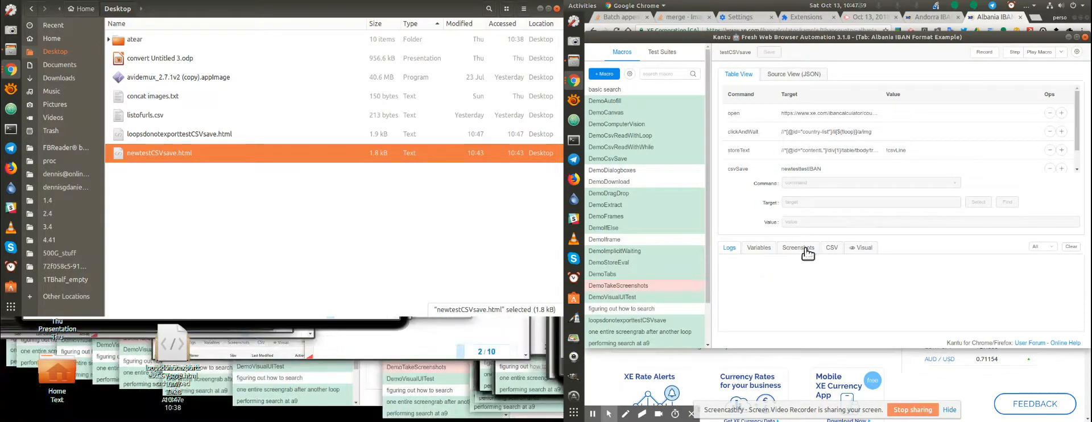
{"action": "left_click", "coordinate": [832, 248]}
{"action": "scroll", "coordinate": [805, 296], "scroll_direction": "down", "scroll_amount": 2}
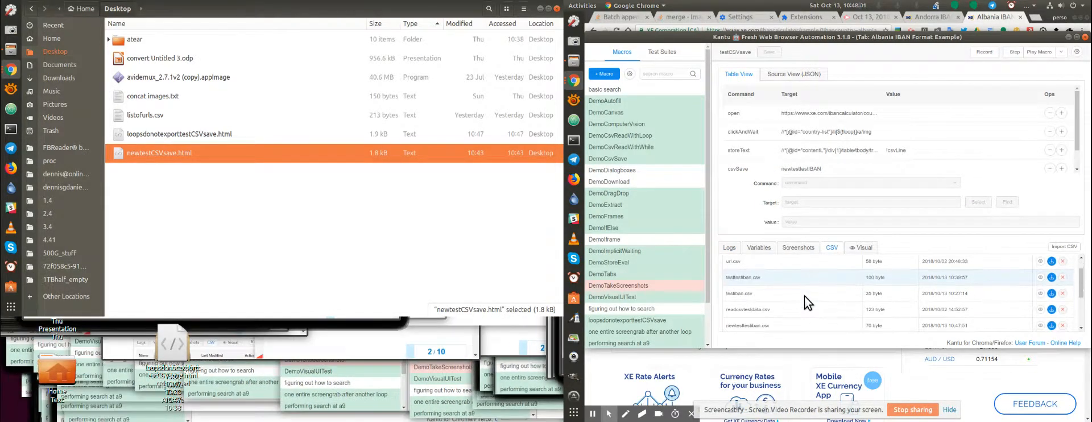
{"action": "scroll", "coordinate": [804, 296], "scroll_direction": "down", "scroll_amount": 1}
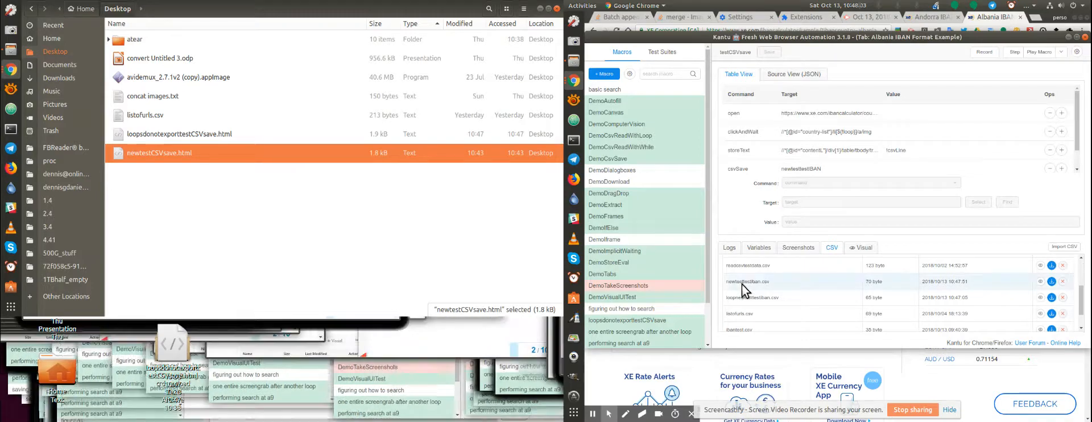
{"action": "left_click", "coordinate": [1040, 282]}
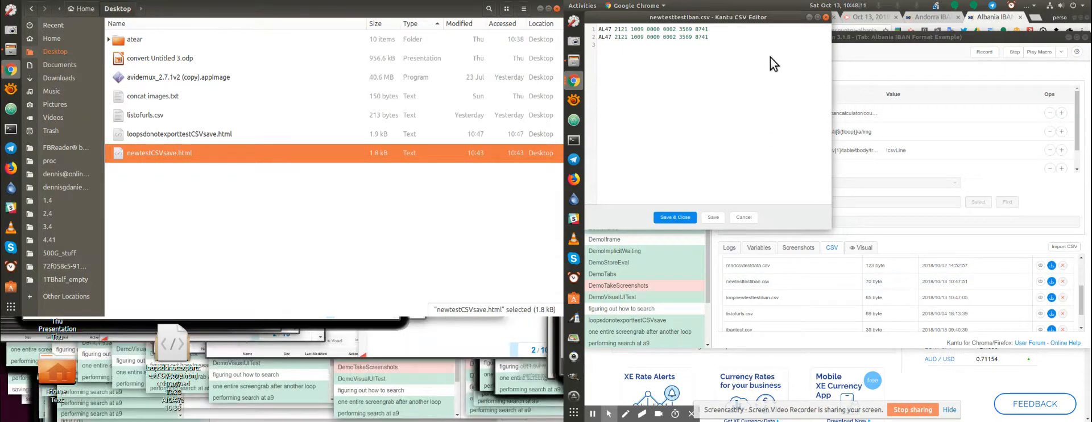
{"action": "left_click", "coordinate": [826, 17]}
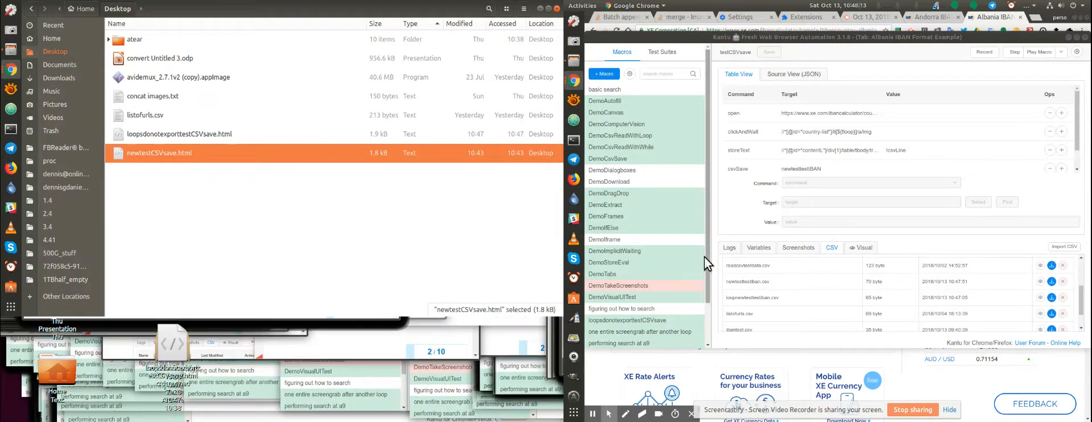
{"action": "left_click_drag", "start_coordinate": [707, 244], "coordinate": [706, 295]}
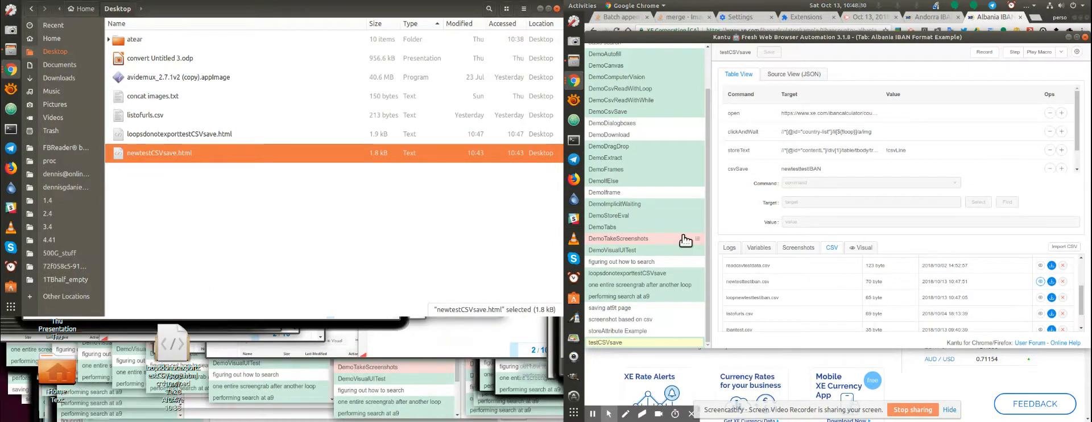
- Open newtestCSVsave.html in Geany, review its macro commands and autorun script, and return to the Kantu window
{"action": "right_click", "coordinate": [210, 149]}
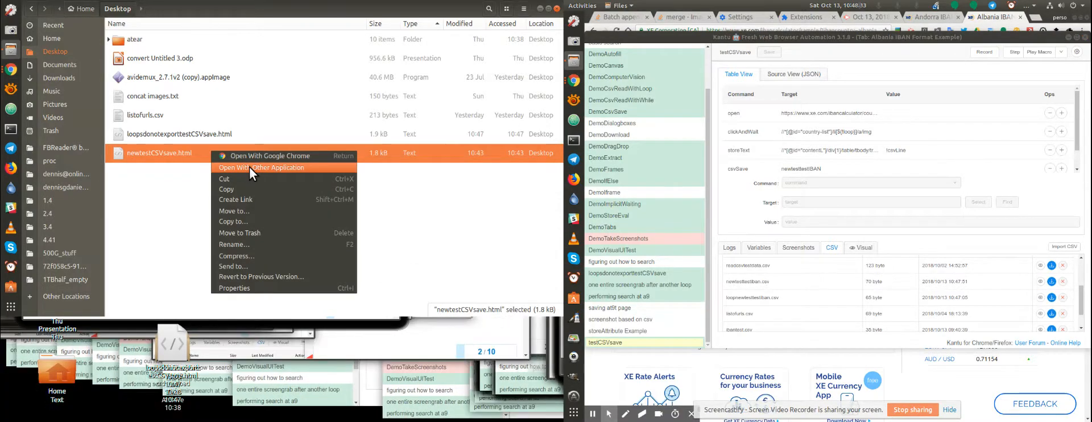
{"action": "left_click", "coordinate": [249, 166]}
{"action": "left_click", "coordinate": [239, 122]}
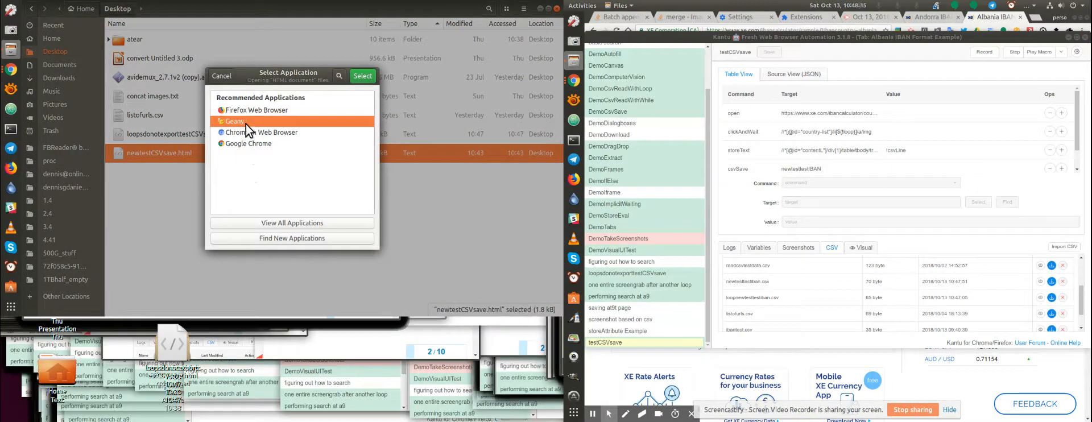
{"action": "left_click", "coordinate": [361, 80]}
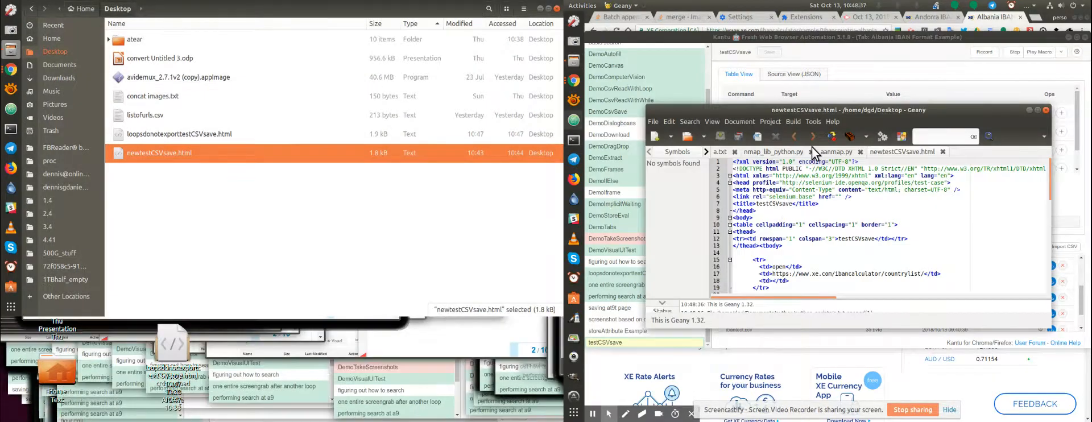
{"action": "scroll", "coordinate": [871, 241], "scroll_direction": "down", "scroll_amount": 10}
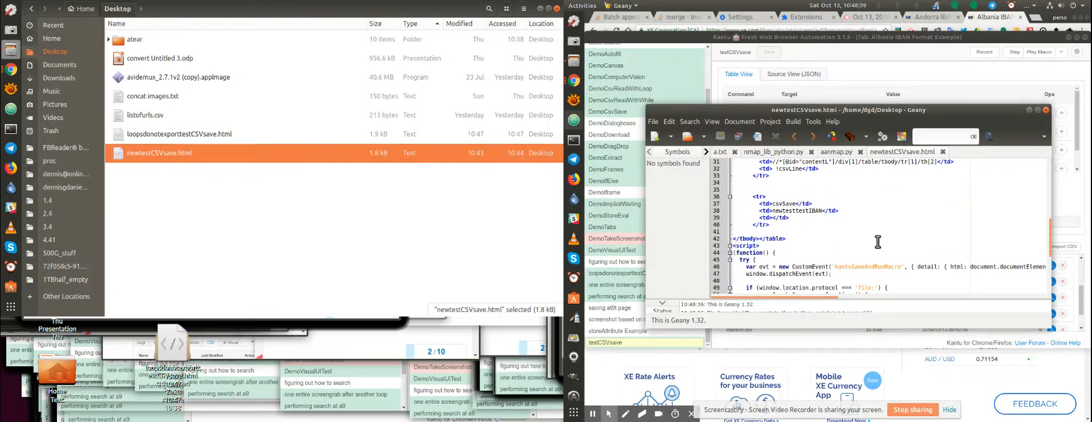
{"action": "scroll", "coordinate": [878, 241], "scroll_direction": "down", "scroll_amount": 5}
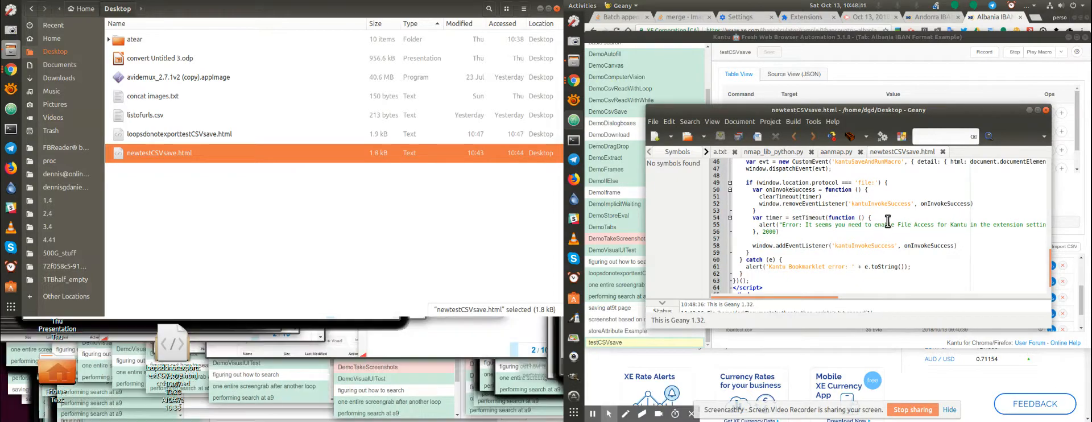
{"action": "scroll", "coordinate": [888, 221], "scroll_direction": "up", "scroll_amount": 4}
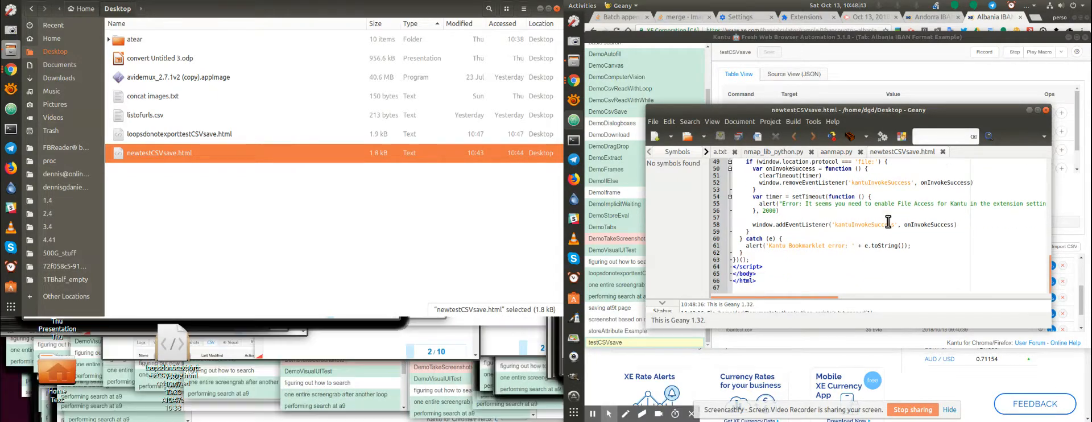
{"action": "scroll", "coordinate": [888, 221], "scroll_direction": "up", "scroll_amount": 3}
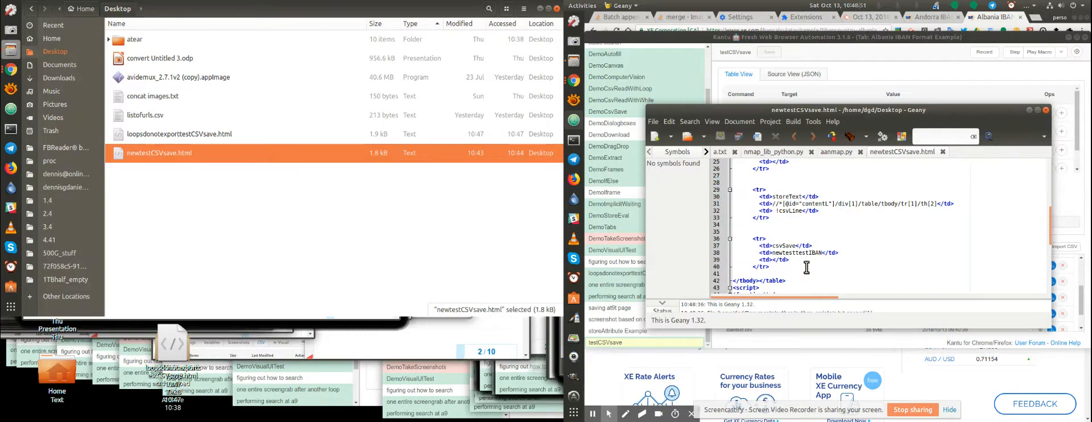
{"action": "left_click", "coordinate": [861, 66]}
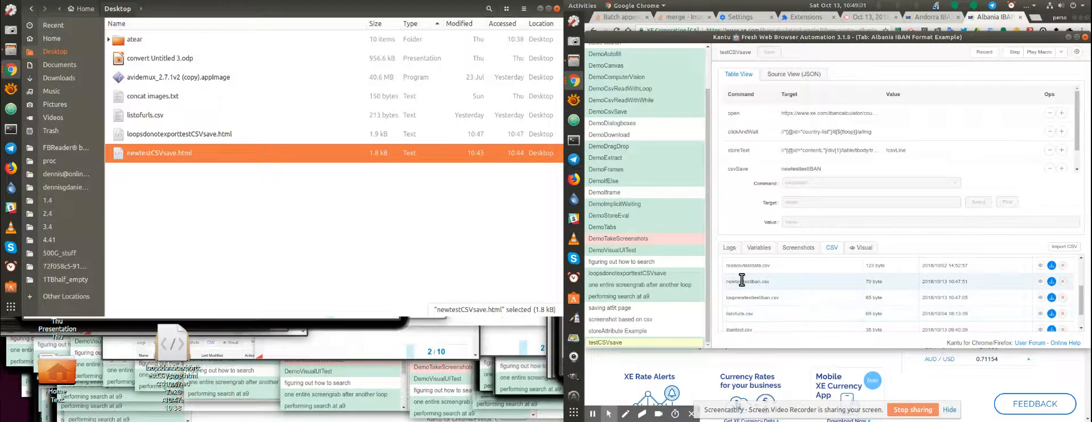
- Delete newtesttestiban.csv from Kantu's CSV files
{"action": "left_click", "coordinate": [1062, 282]}
{"action": "left_click", "coordinate": [1073, 261]}
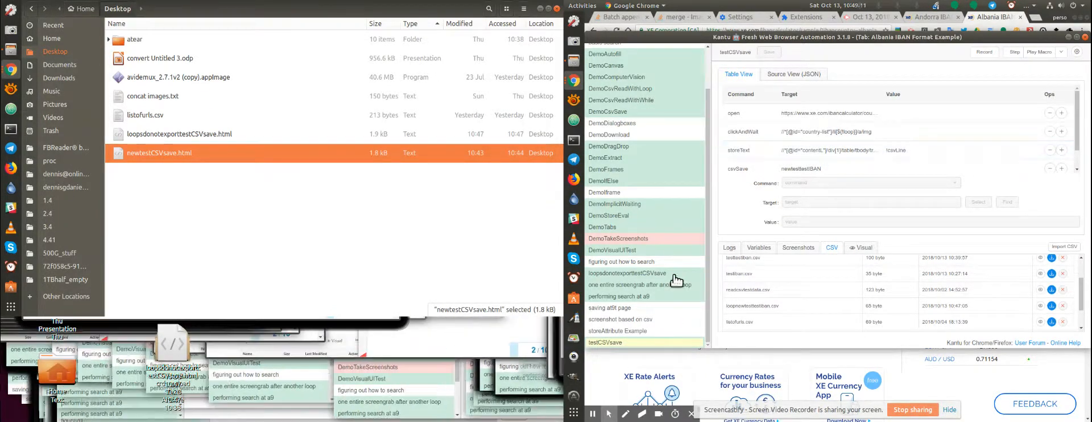
- Export the testCSVsave macro as HTML with autorun to the Desktop folder, named newttesttesttestCSVsave.html
{"action": "left_click", "coordinate": [696, 343]}
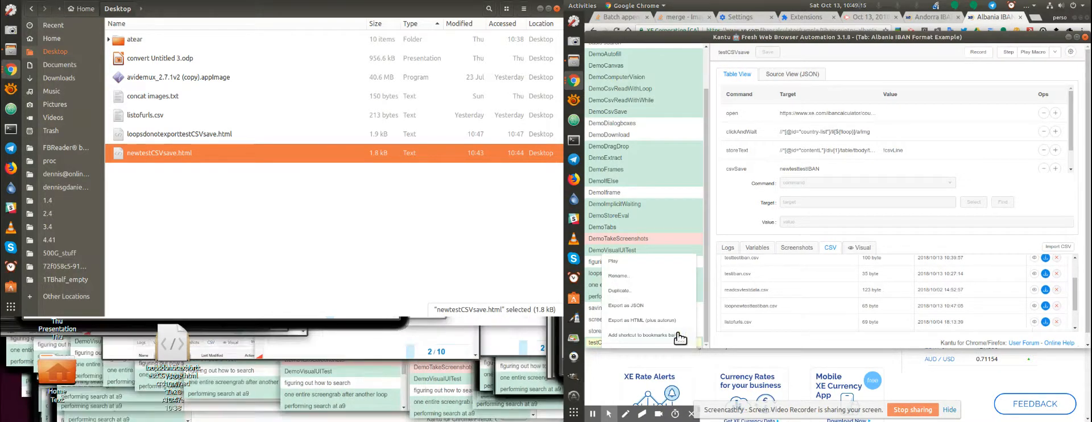
{"action": "left_click", "coordinate": [654, 321]}
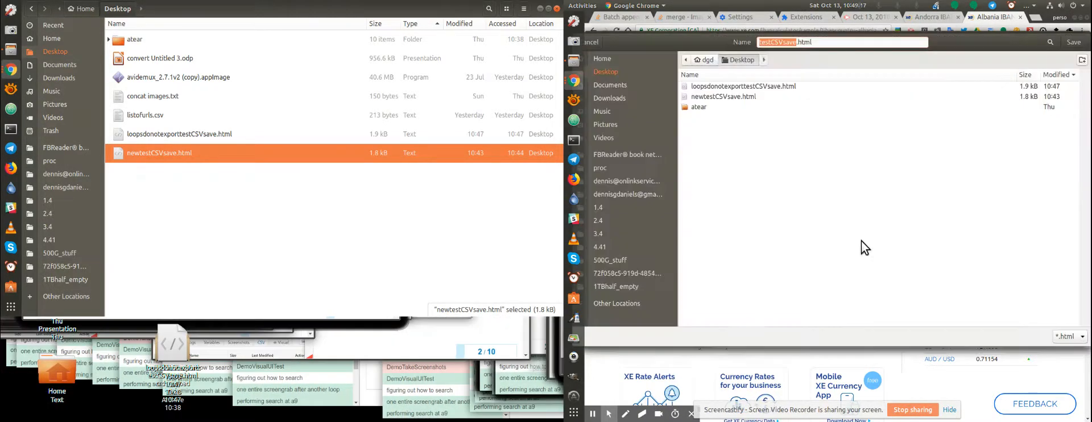
{"action": "left_click", "coordinate": [760, 42]}
{"action": "type", "text": "newttest"}
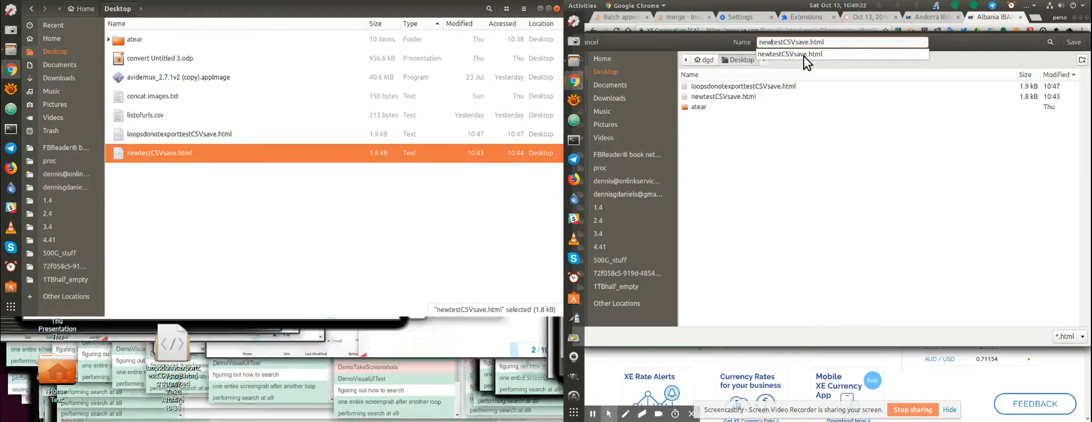
{"action": "type", "text": "test"}
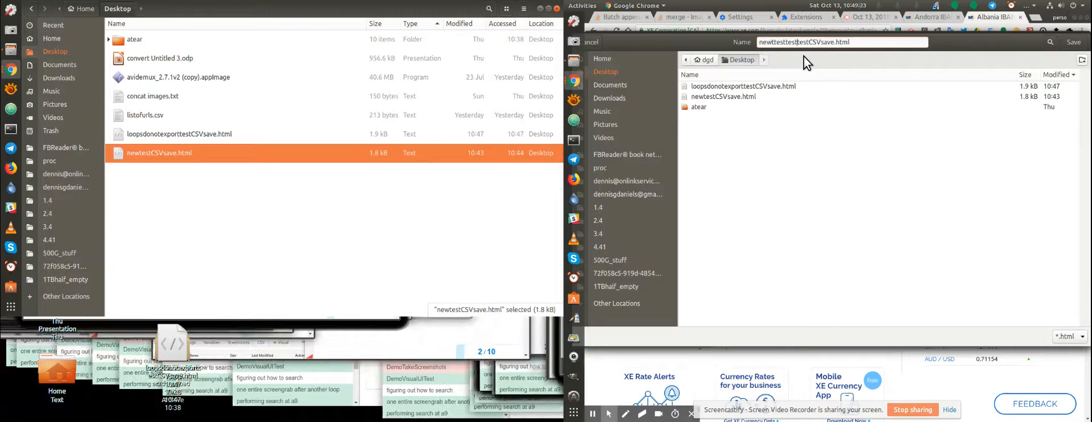
{"action": "left_click", "coordinate": [1074, 42]}
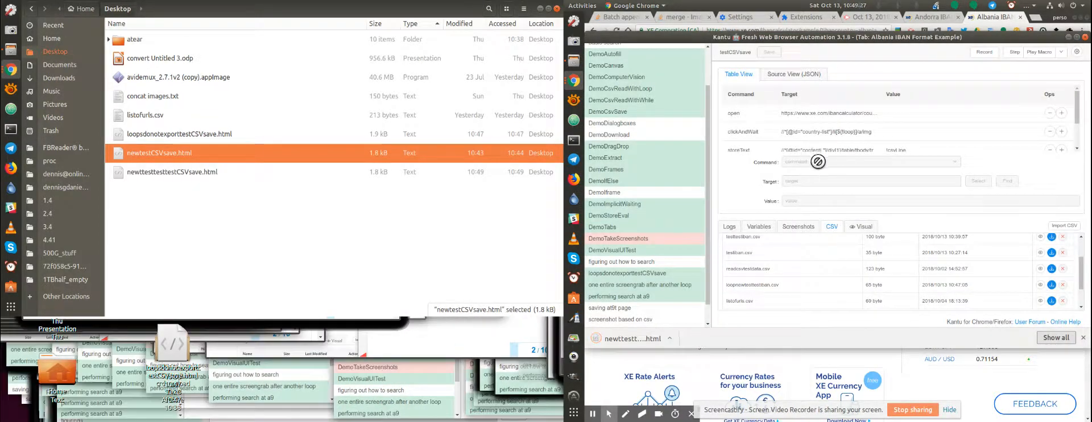
- Look over the macro's commands and delete testtestiban.csv from the stored CSV files
{"action": "scroll", "coordinate": [885, 149], "scroll_direction": "down", "scroll_amount": 2}
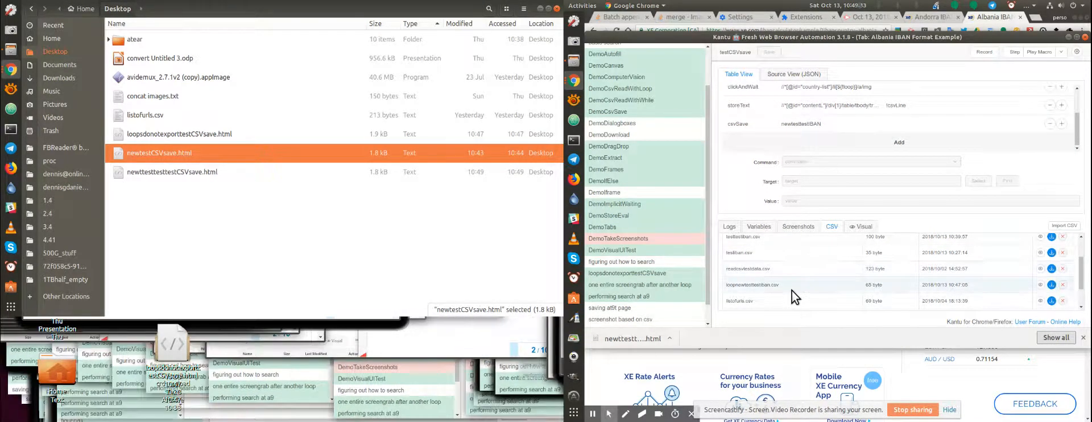
{"action": "scroll", "coordinate": [790, 289], "scroll_direction": "up", "scroll_amount": 3}
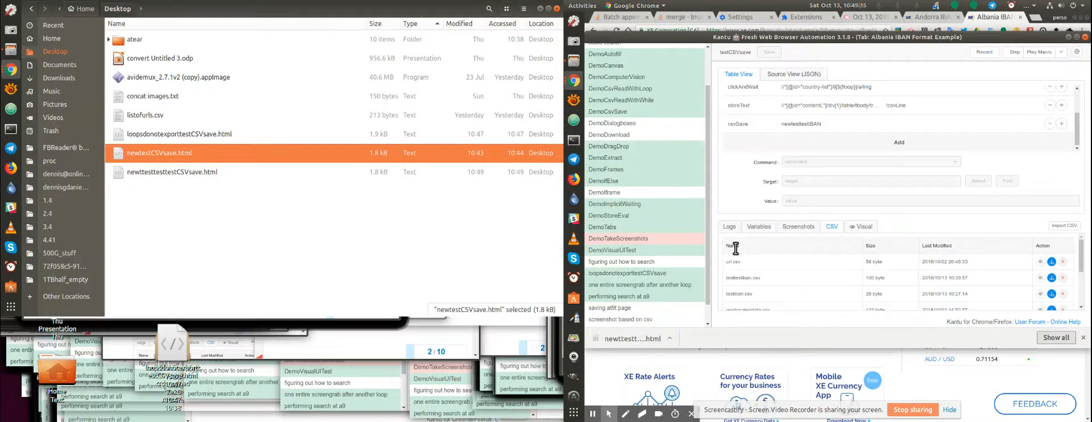
{"action": "scroll", "coordinate": [746, 281], "scroll_direction": "down", "scroll_amount": 3}
{"action": "scroll", "coordinate": [756, 279], "scroll_direction": "up", "scroll_amount": 3}
{"action": "scroll", "coordinate": [760, 281], "scroll_direction": "down", "scroll_amount": 3}
{"action": "scroll", "coordinate": [759, 282], "scroll_direction": "up", "scroll_amount": 3}
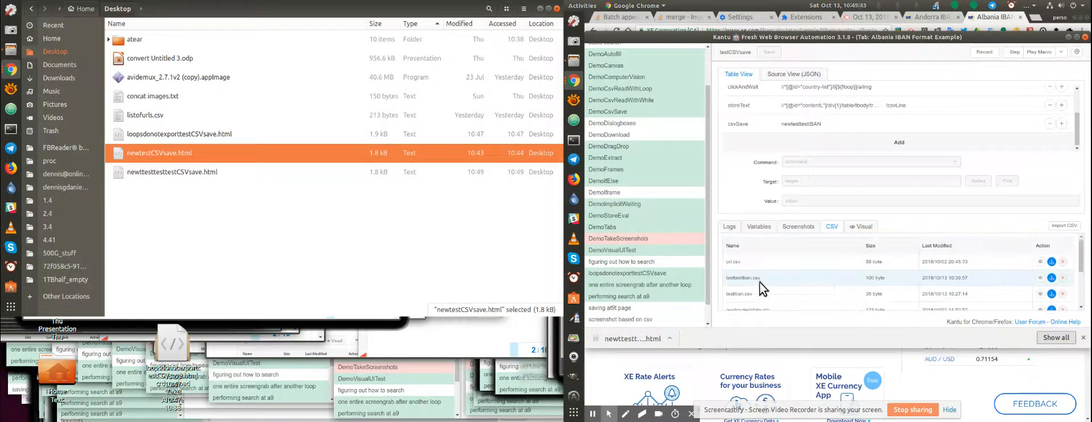
{"action": "left_click", "coordinate": [1063, 277]}
{"action": "scroll", "coordinate": [1075, 264], "scroll_direction": "down", "scroll_amount": 3}
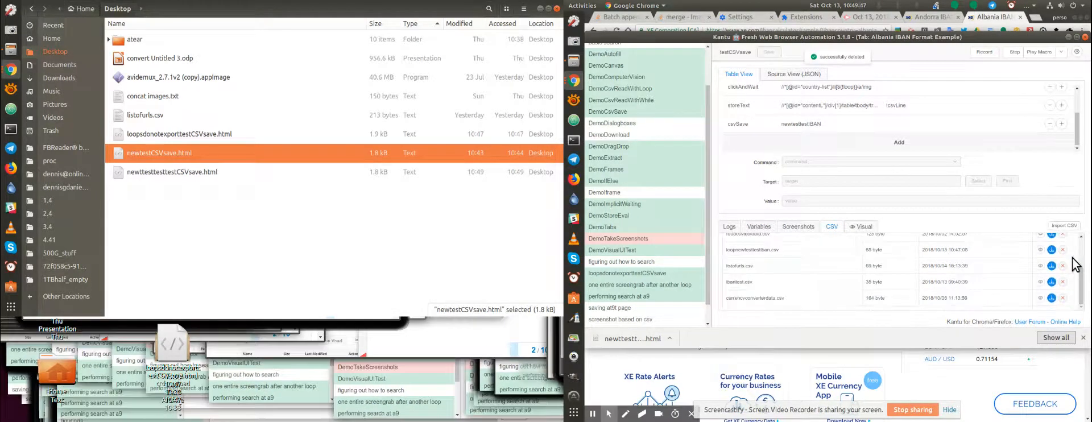
- Delete testiban.csv and ibantest.csv from the stored CSV files
{"action": "scroll", "coordinate": [830, 279], "scroll_direction": "up", "scroll_amount": 4}
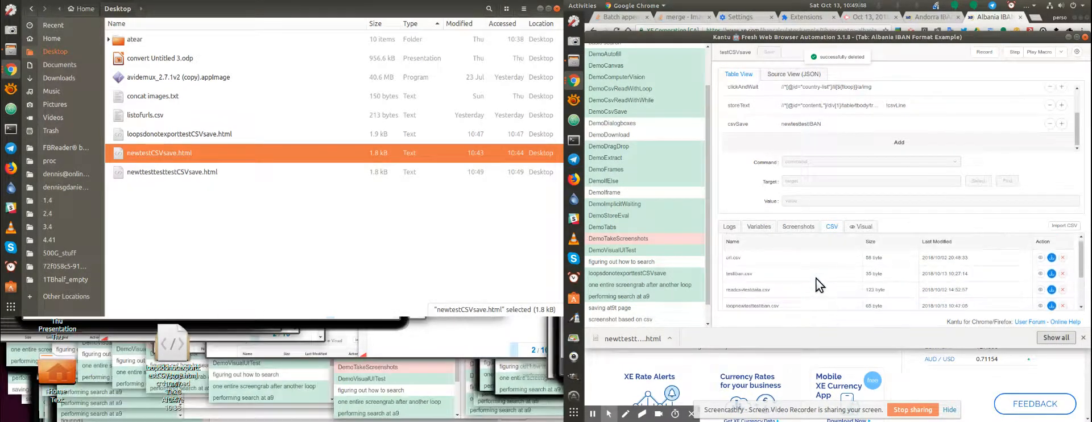
{"action": "left_click", "coordinate": [1063, 277]}
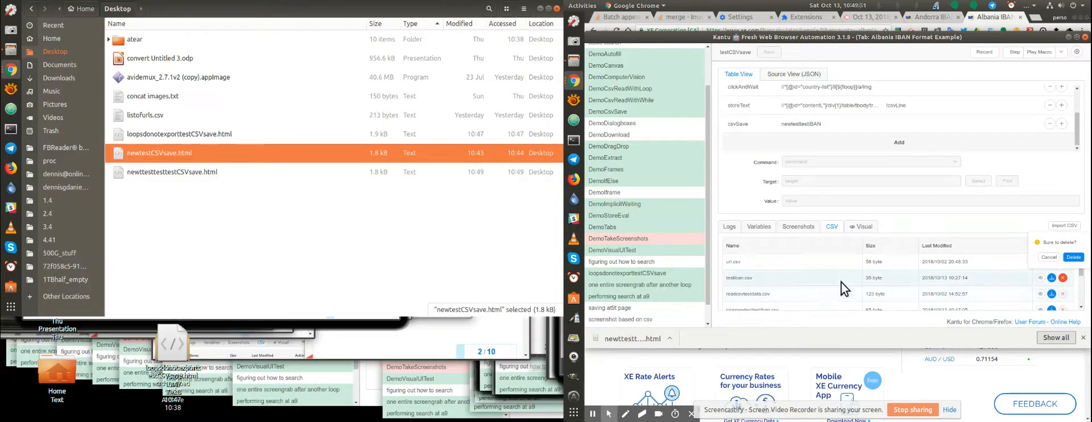
{"action": "left_click", "coordinate": [1073, 257]}
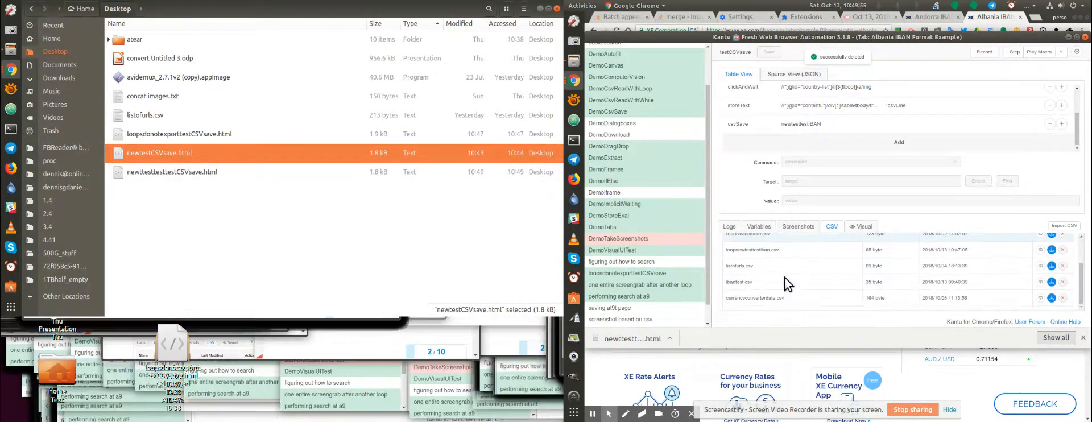
{"action": "left_click", "coordinate": [1063, 282]}
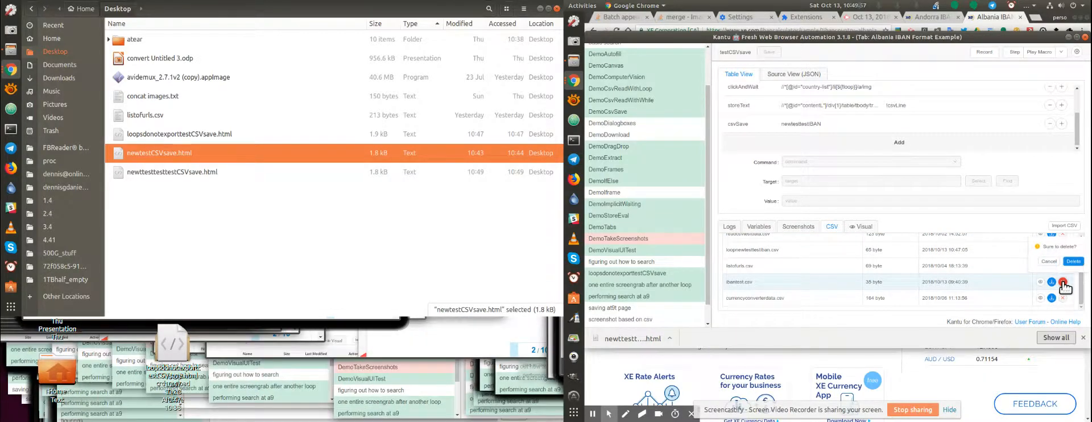
{"action": "left_click", "coordinate": [1073, 261]}
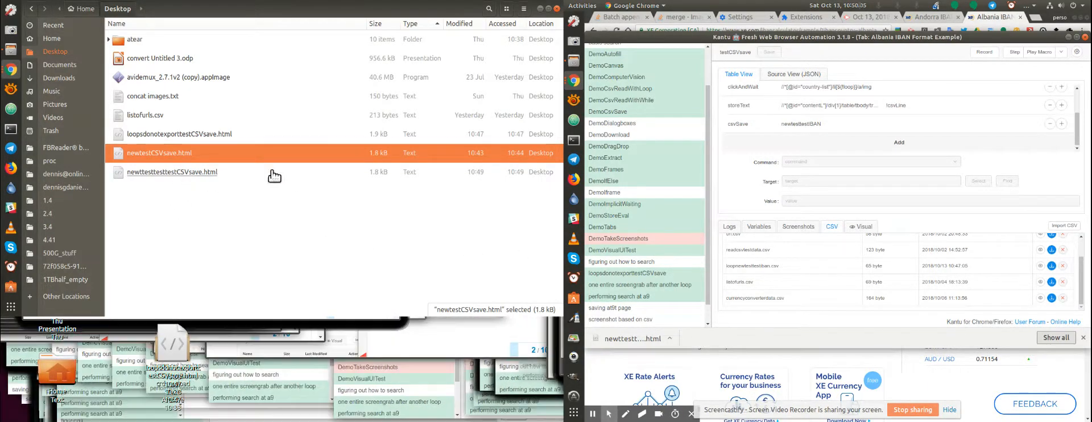
- Move loopsdonotexporttestCSVsave.html and newtestCSVsave.html from the Desktop folder to the trash
{"action": "left_click", "coordinate": [266, 134], "text": "ctrl"}
{"action": "right_click", "coordinate": [265, 135]}
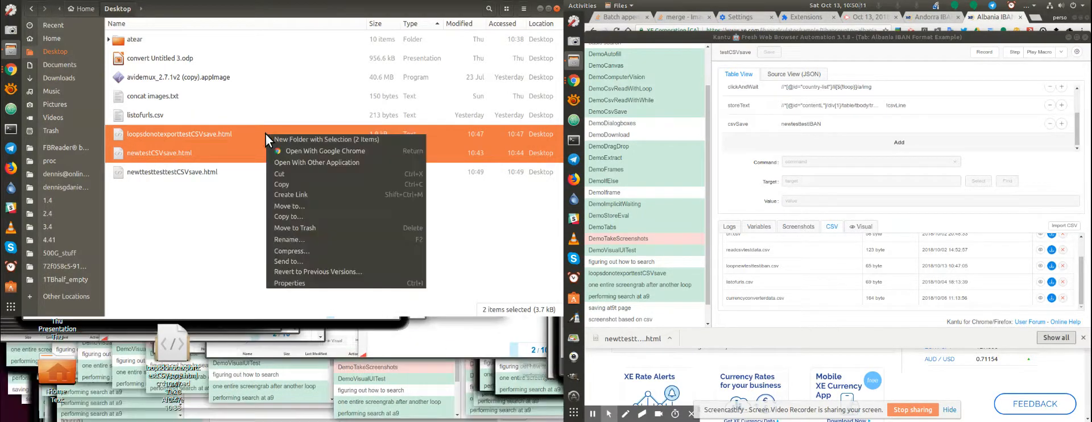
{"action": "left_click", "coordinate": [293, 230]}
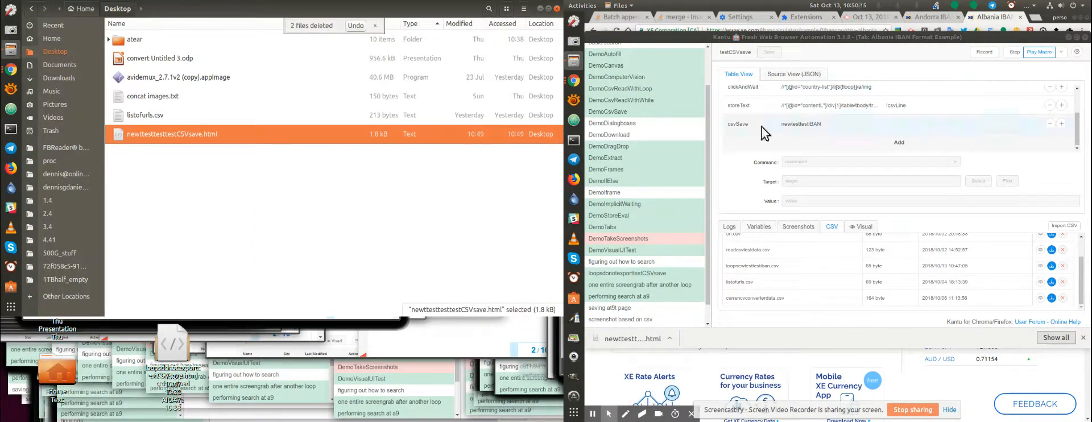
- Open newttesttesttestCSVsave.html with Google Chrome and accept importing and running the macro
{"action": "right_click", "coordinate": [179, 135]}
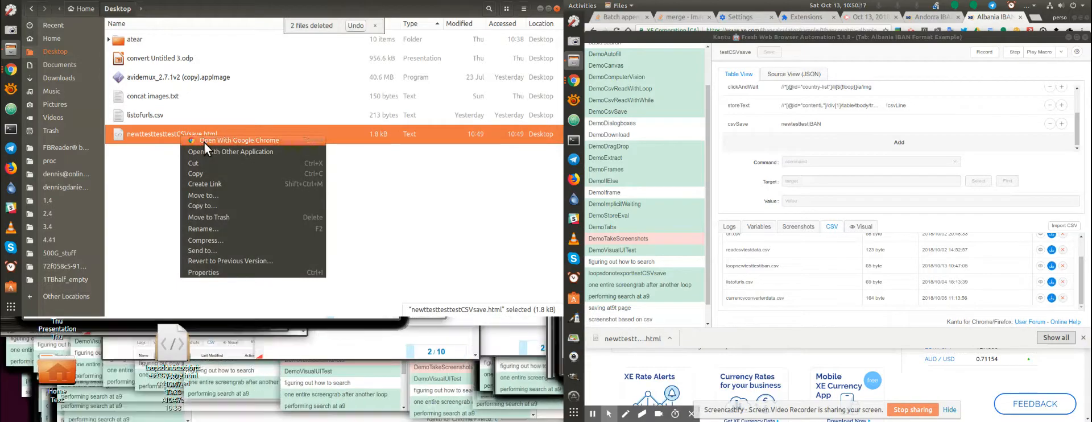
{"action": "left_click", "coordinate": [204, 142]}
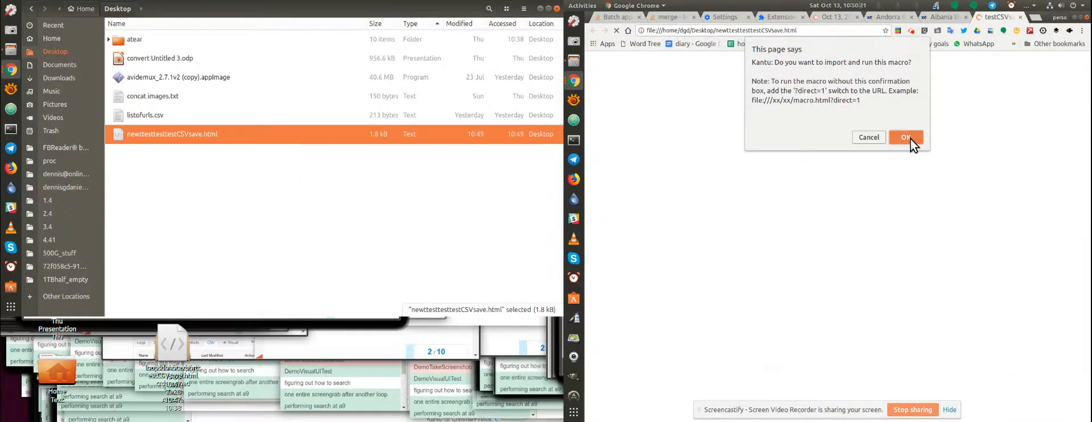
{"action": "left_click", "coordinate": [908, 138]}
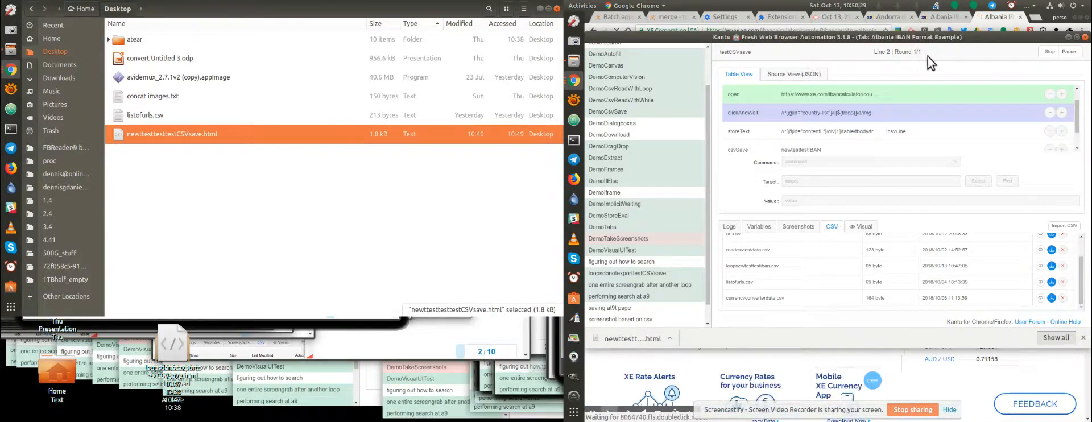
- Reopen Kantu from the browser, check the size and contents of newtesttestiban.csv in the CSV editor, and close the editor
{"action": "key", "text": "ctrl+w"}
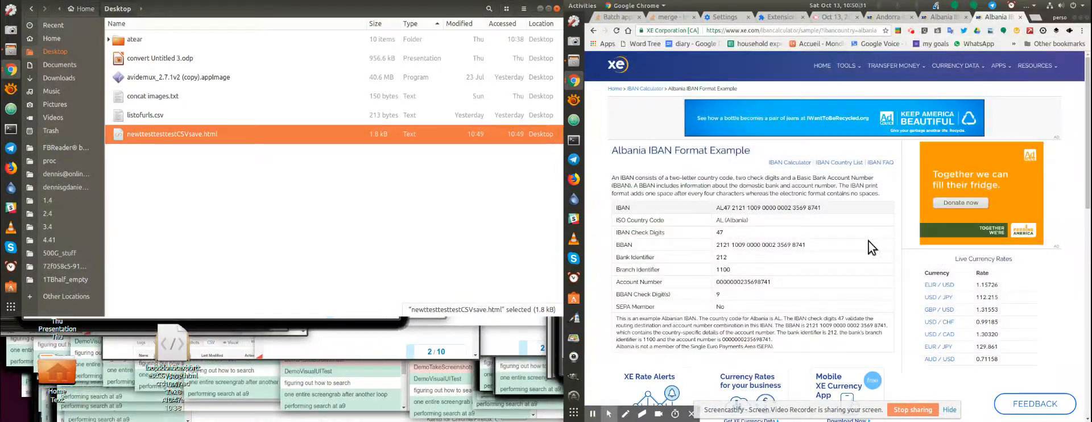
{"action": "left_click", "coordinate": [1043, 31]}
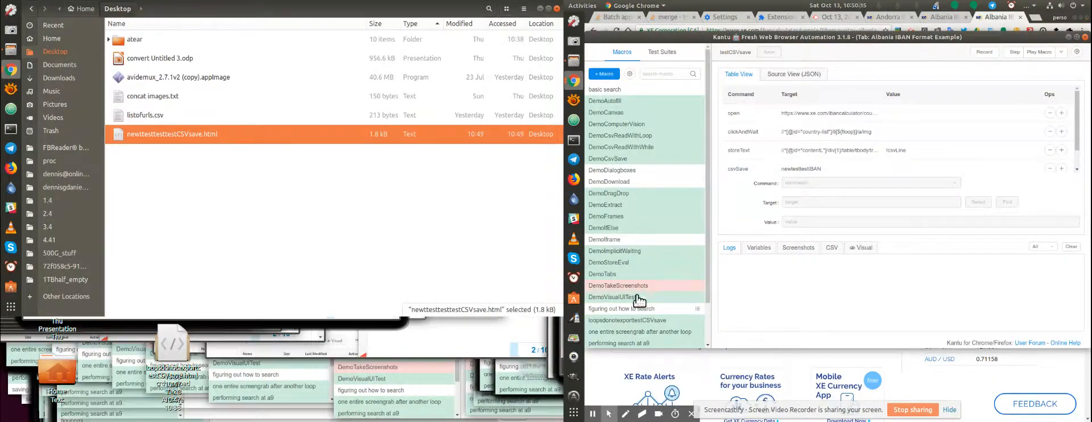
{"action": "left_click", "coordinate": [832, 249]}
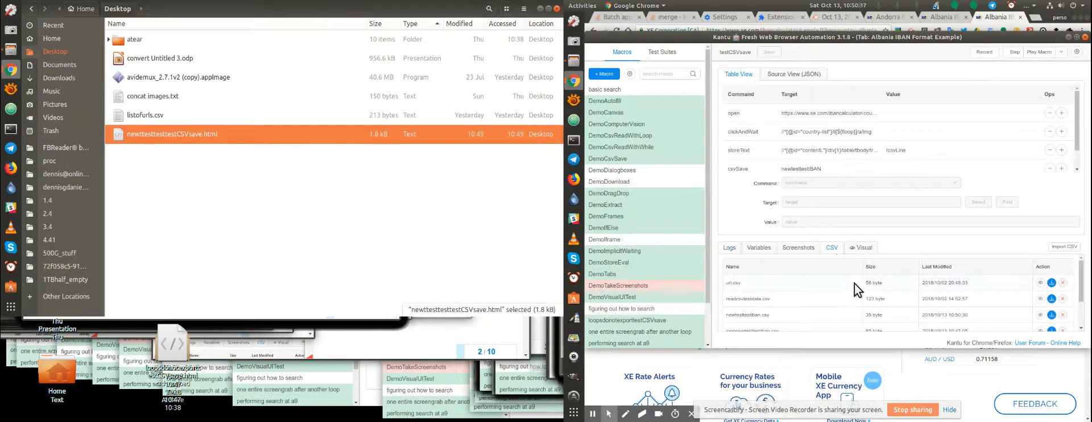
{"action": "scroll", "coordinate": [805, 307], "scroll_direction": "down", "scroll_amount": 1}
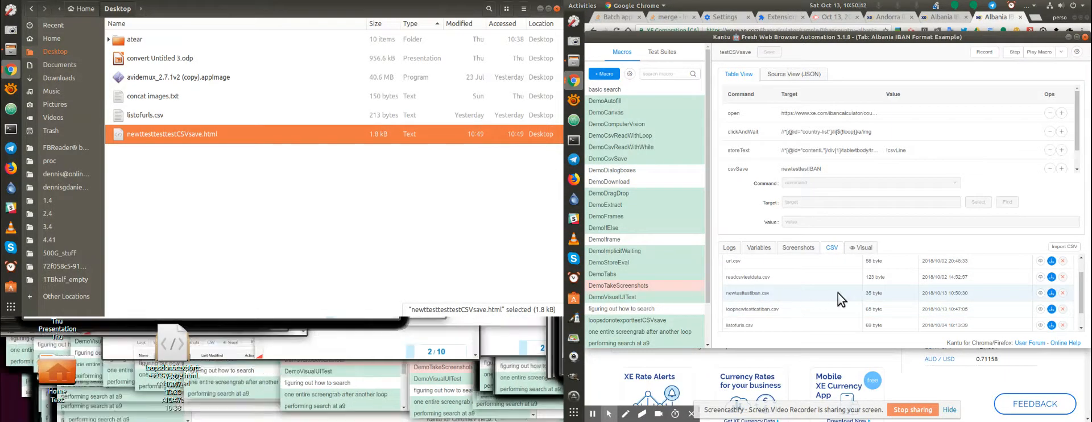
{"action": "left_click_drag", "start_coordinate": [865, 293], "coordinate": [881, 294]}
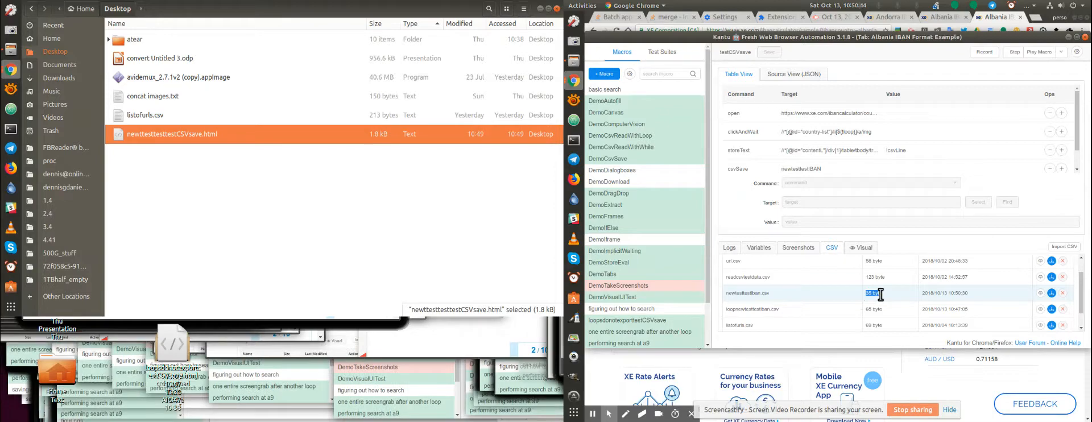
{"action": "left_click", "coordinate": [1041, 292]}
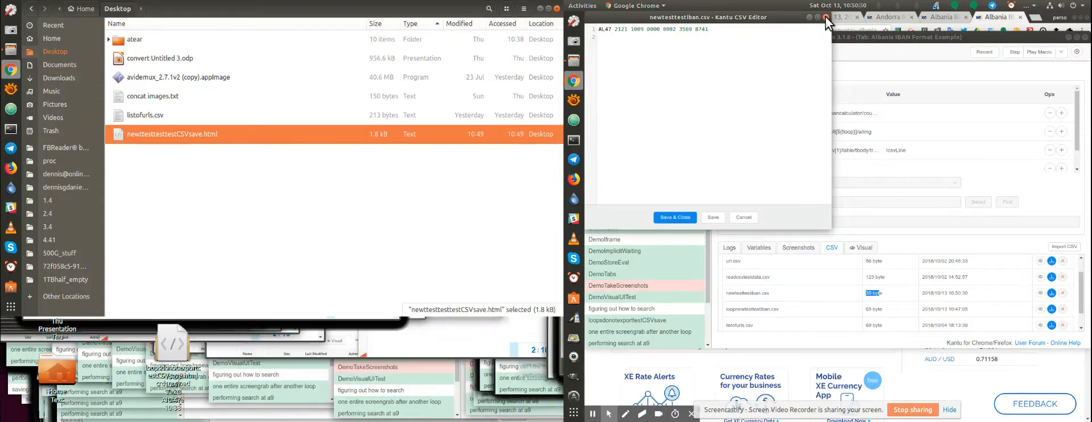
{"action": "left_click", "coordinate": [682, 219]}
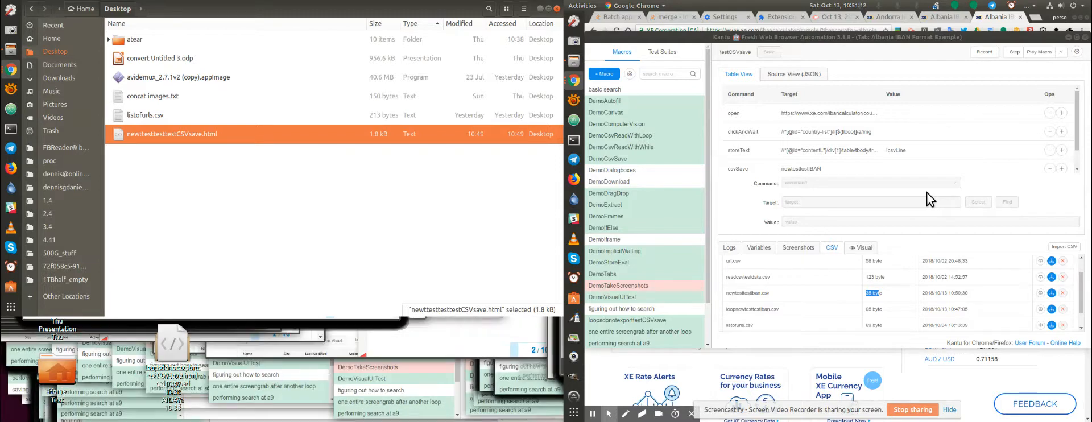
{"action": "left_click", "coordinate": [1040, 52]}
{"action": "mouse_move", "coordinate": [1061, 57]}
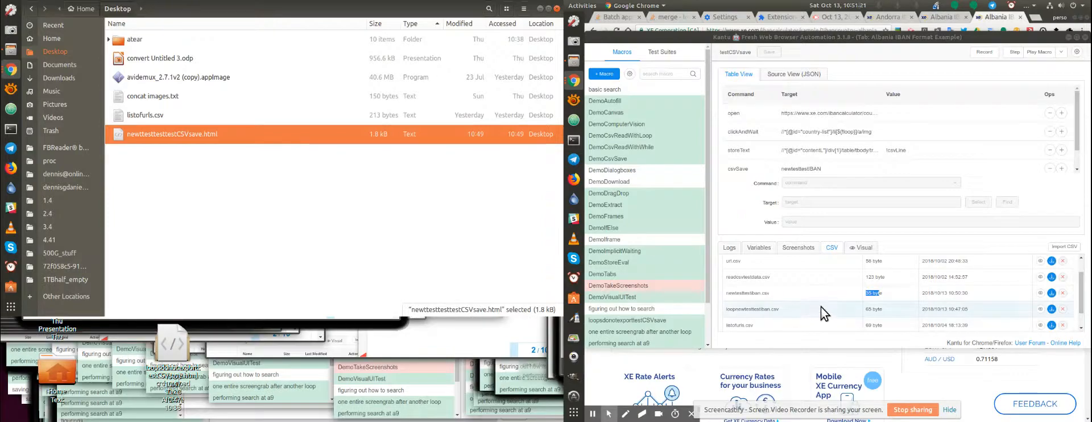
{"action": "scroll", "coordinate": [821, 306], "scroll_direction": "up", "scroll_amount": 2}
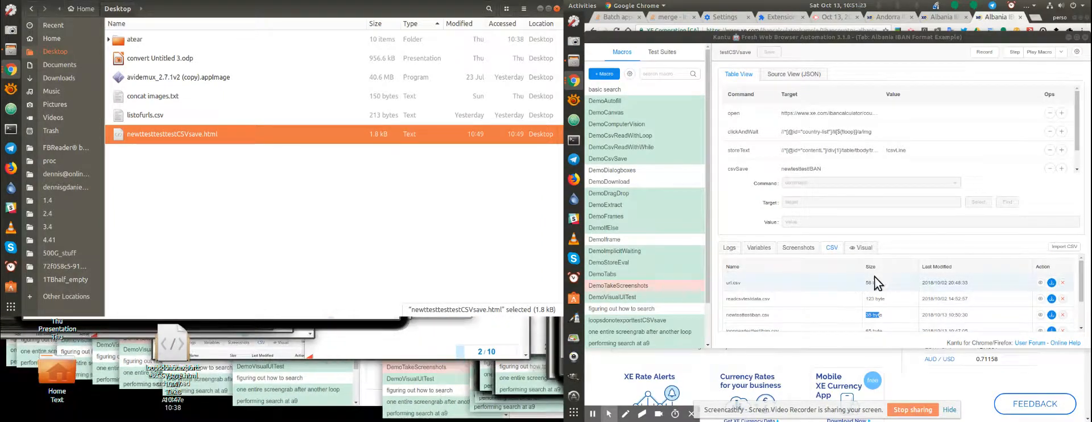